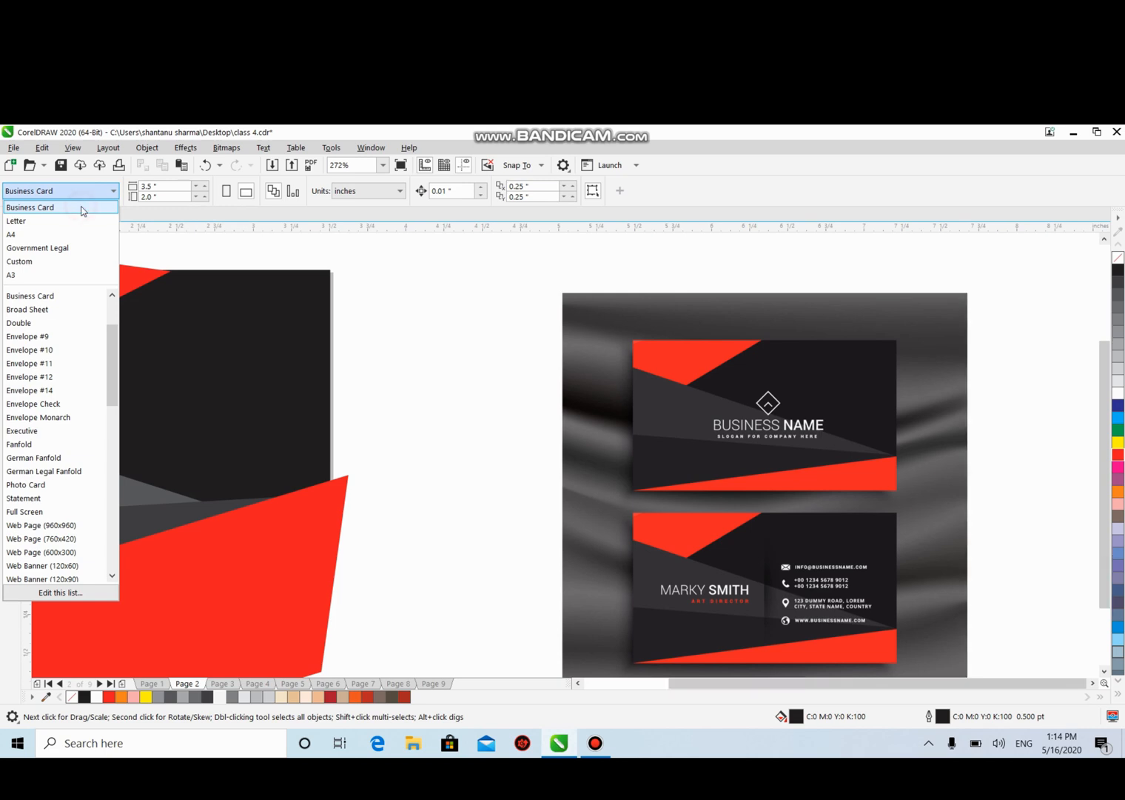
# Set the page size to the Business Card preset, 3.5 by 2.0 inches.
pyautogui.click(81, 208)
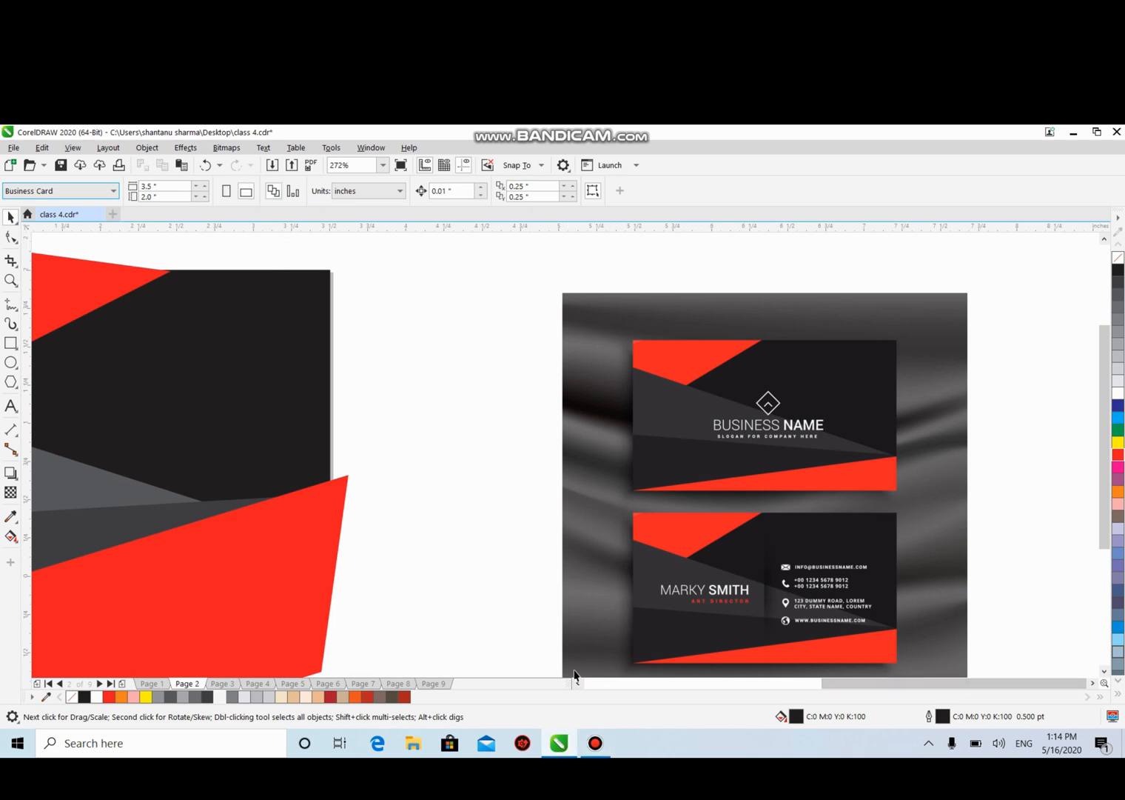
pyautogui.hscroll(-6, 576, 679)
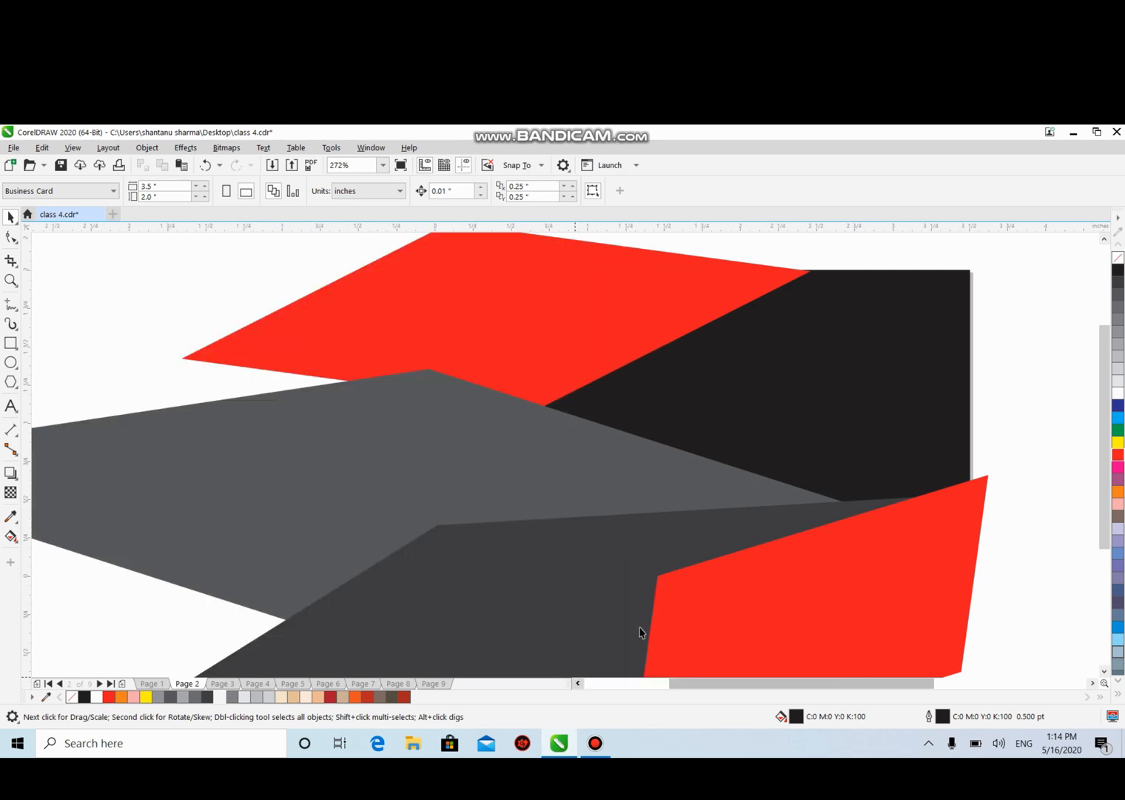
# Draw a rectangle about 1.04 by 0.48 inches on the empty area beside the card and fill it red.
pyautogui.click(628, 284)
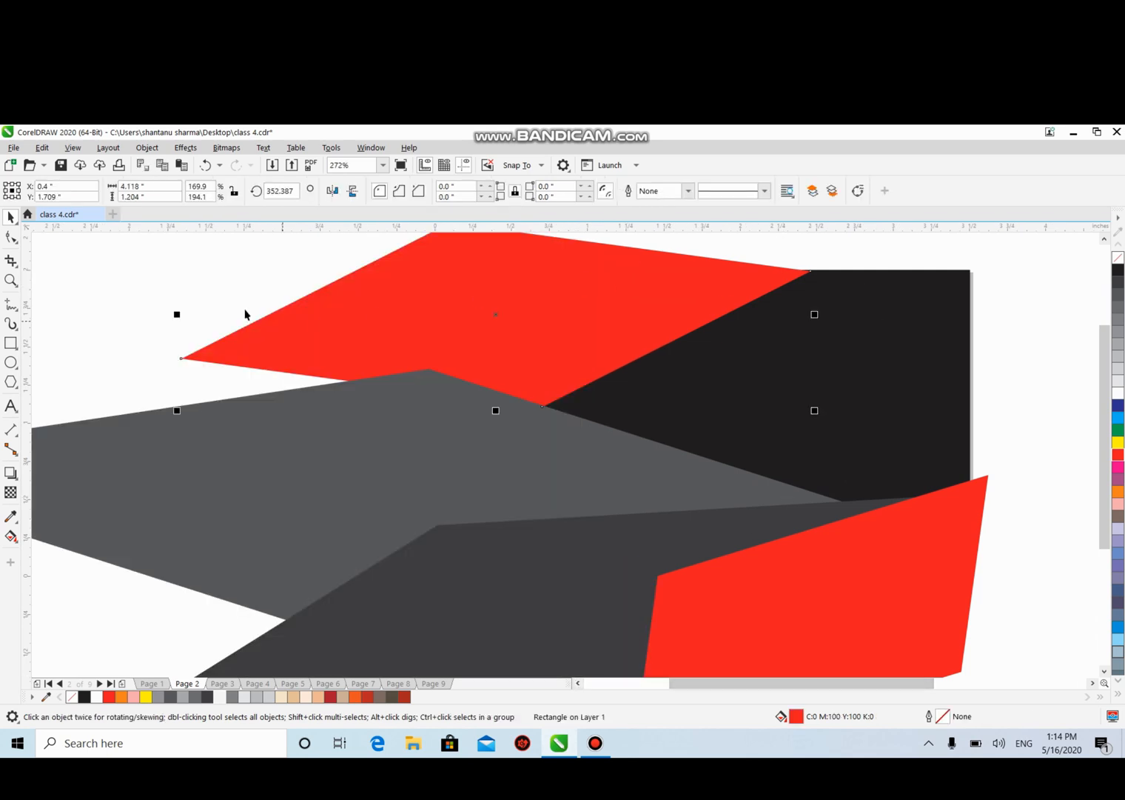
pyautogui.hscroll(-2, 575, 683)
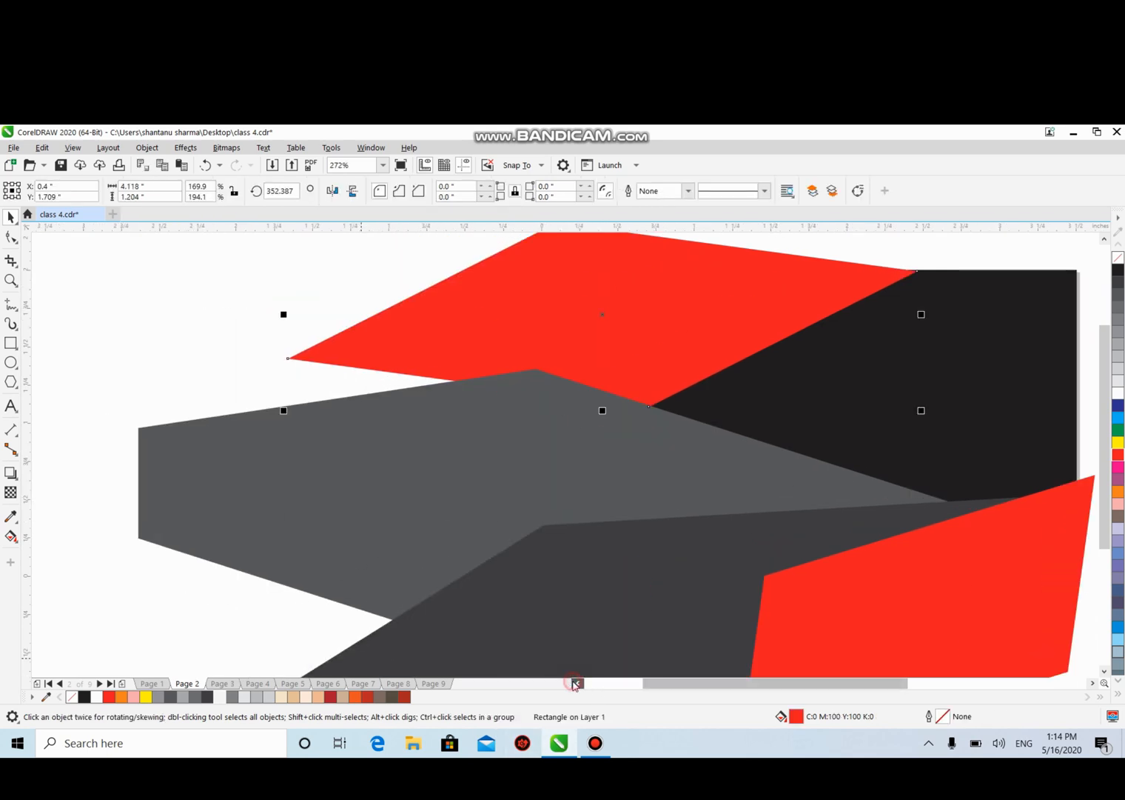
pyautogui.click(10, 343)
pyautogui.moveTo(87, 282); pyautogui.dragTo(249, 358)
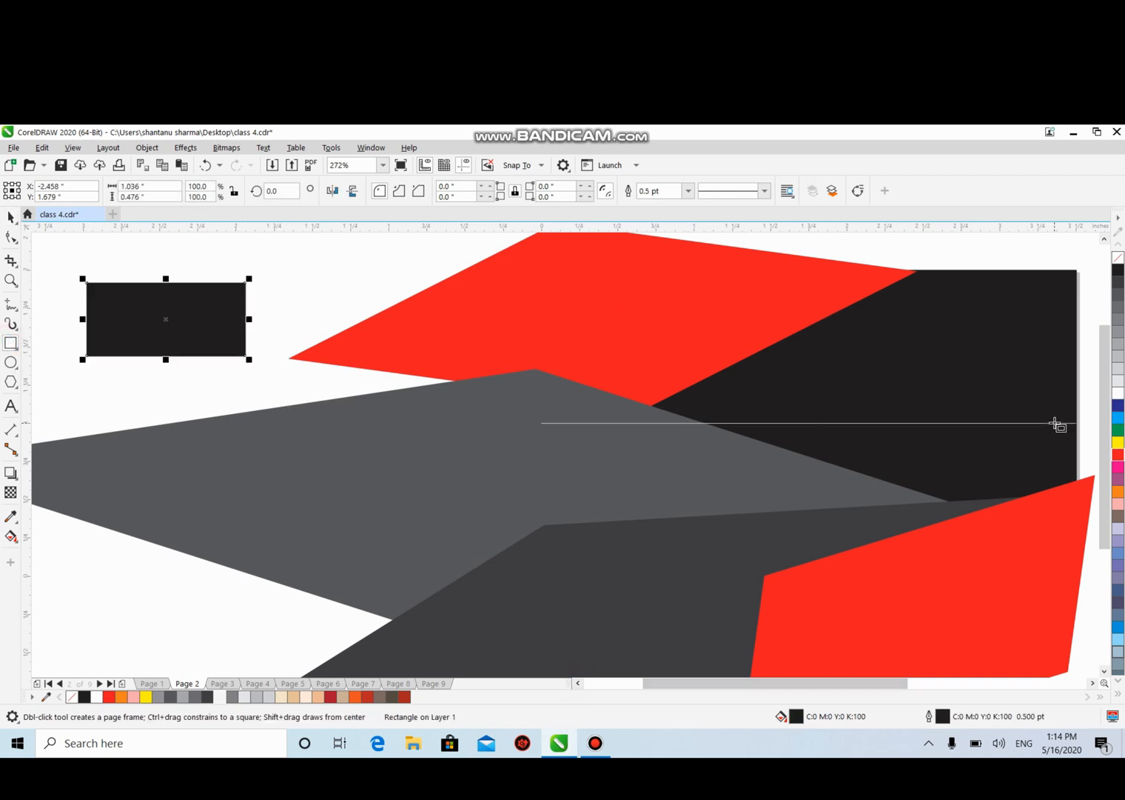
pyautogui.click(1116, 454)
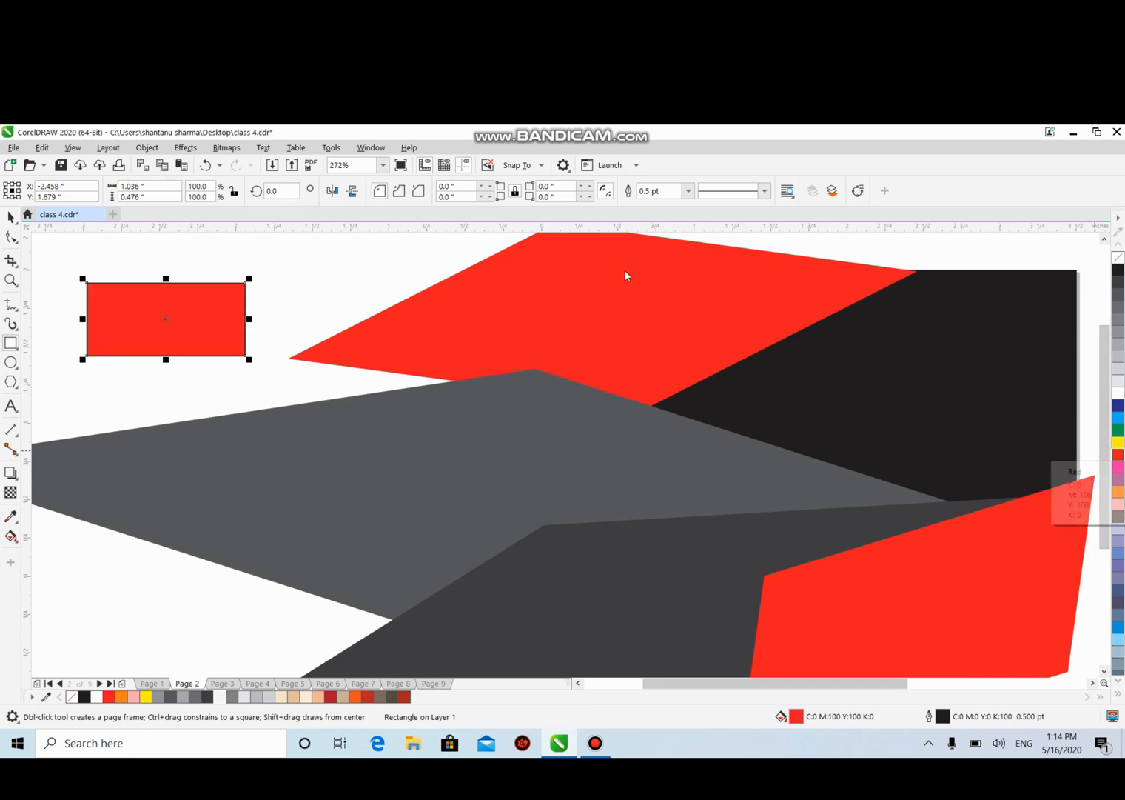
# Skew the small red rectangle horizontally into a parallelogram about 1.99 inches wide and delete the shape.
pyautogui.press('space')
pyautogui.click(166, 320)
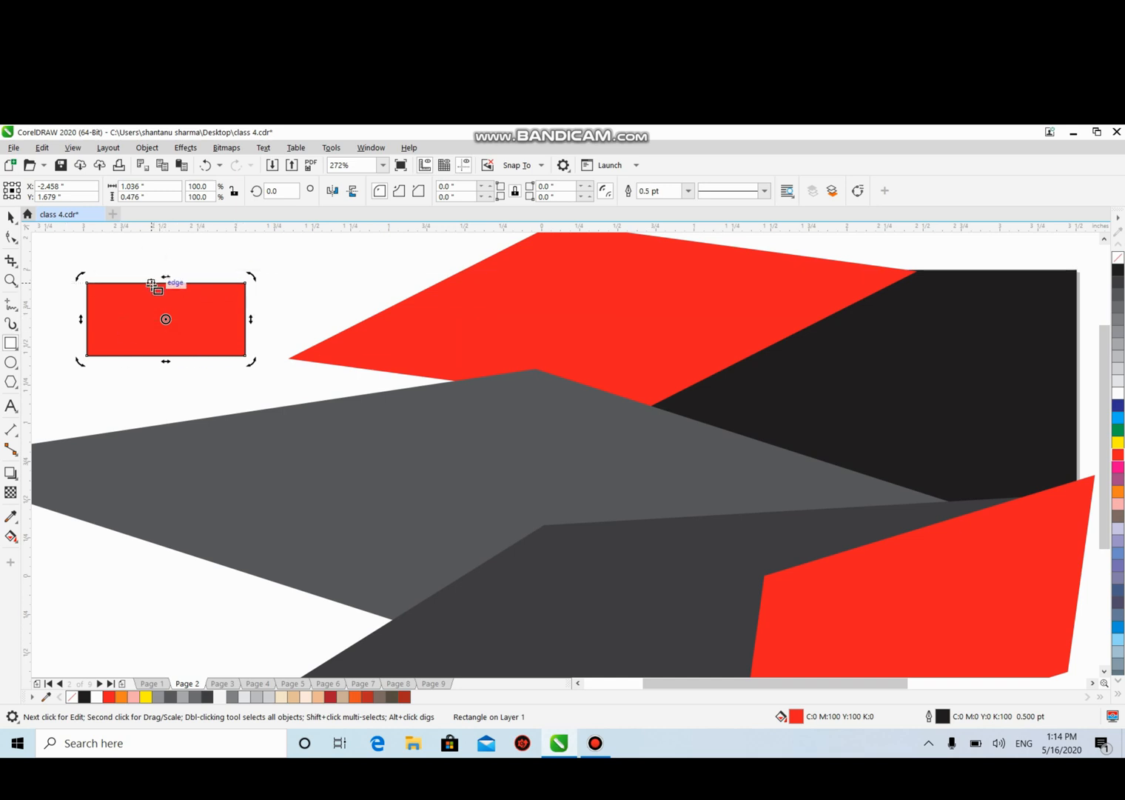
pyautogui.moveTo(166, 277); pyautogui.dragTo(326, 261)
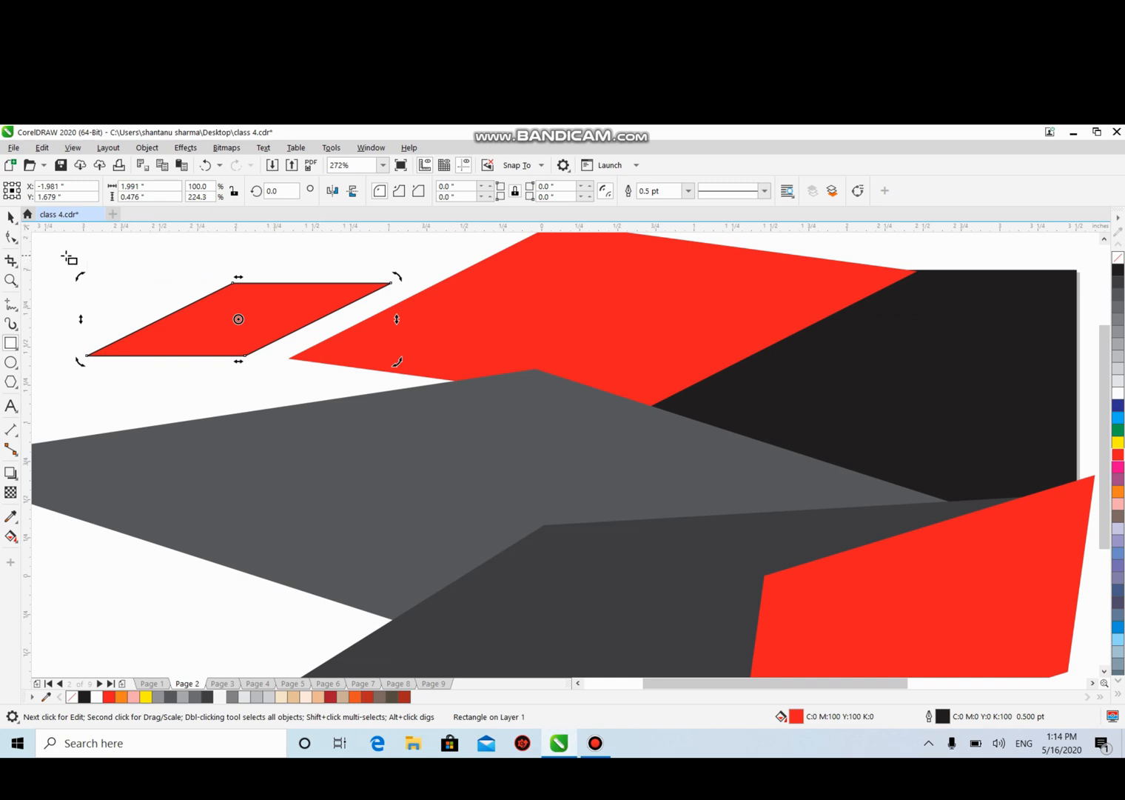
pyautogui.click(10, 216)
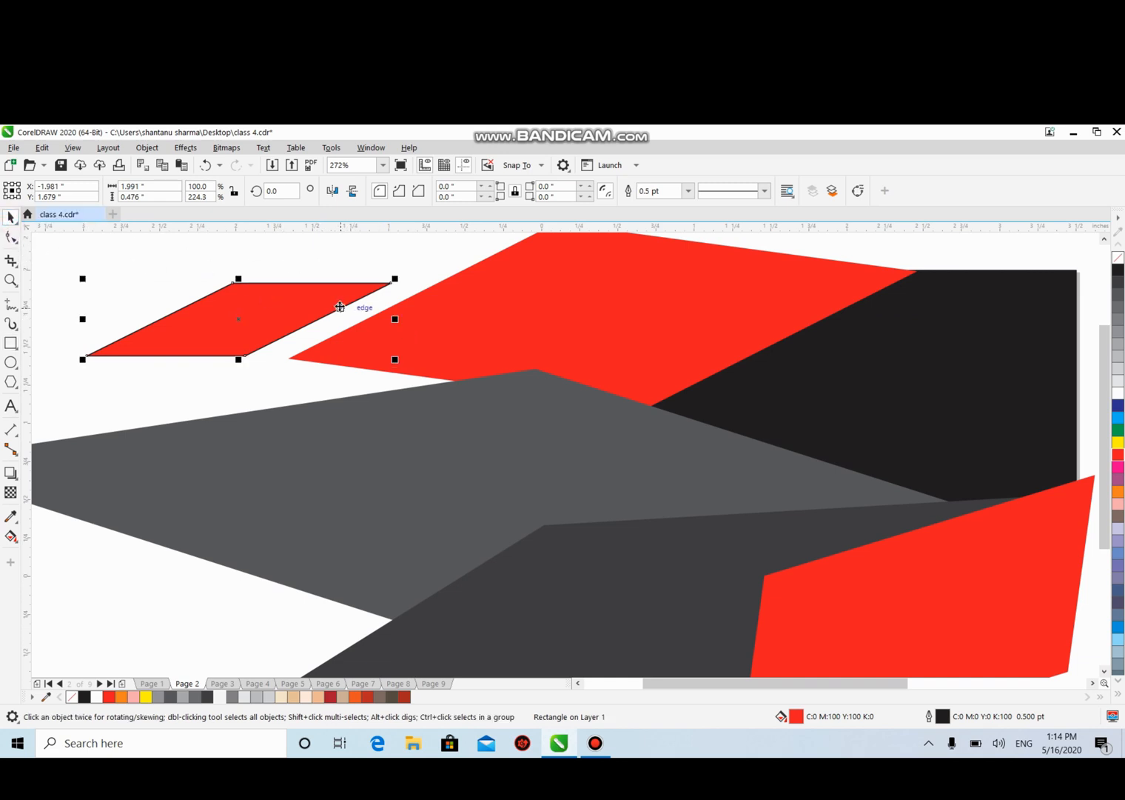
pyautogui.press('Delete')
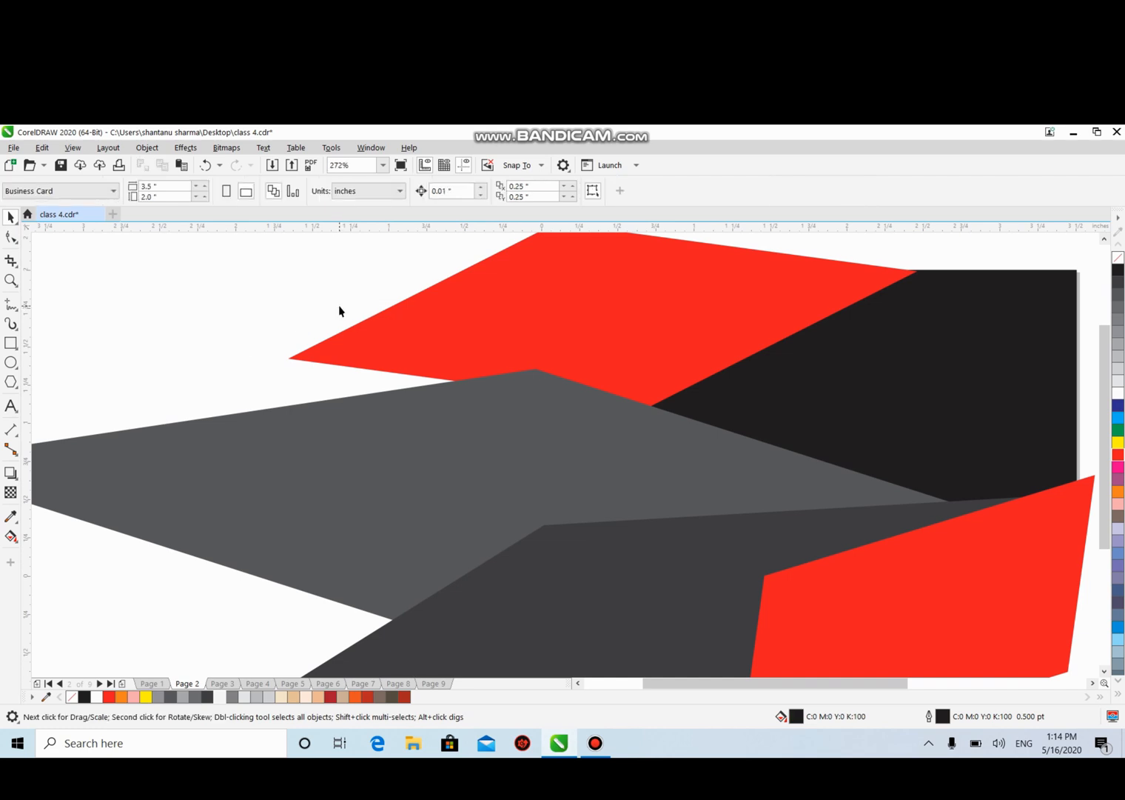
# PowerClip the light grey shape and the upper red shape inside the black card rectangle.
pyautogui.click(548, 307)
pyautogui.click(533, 406)
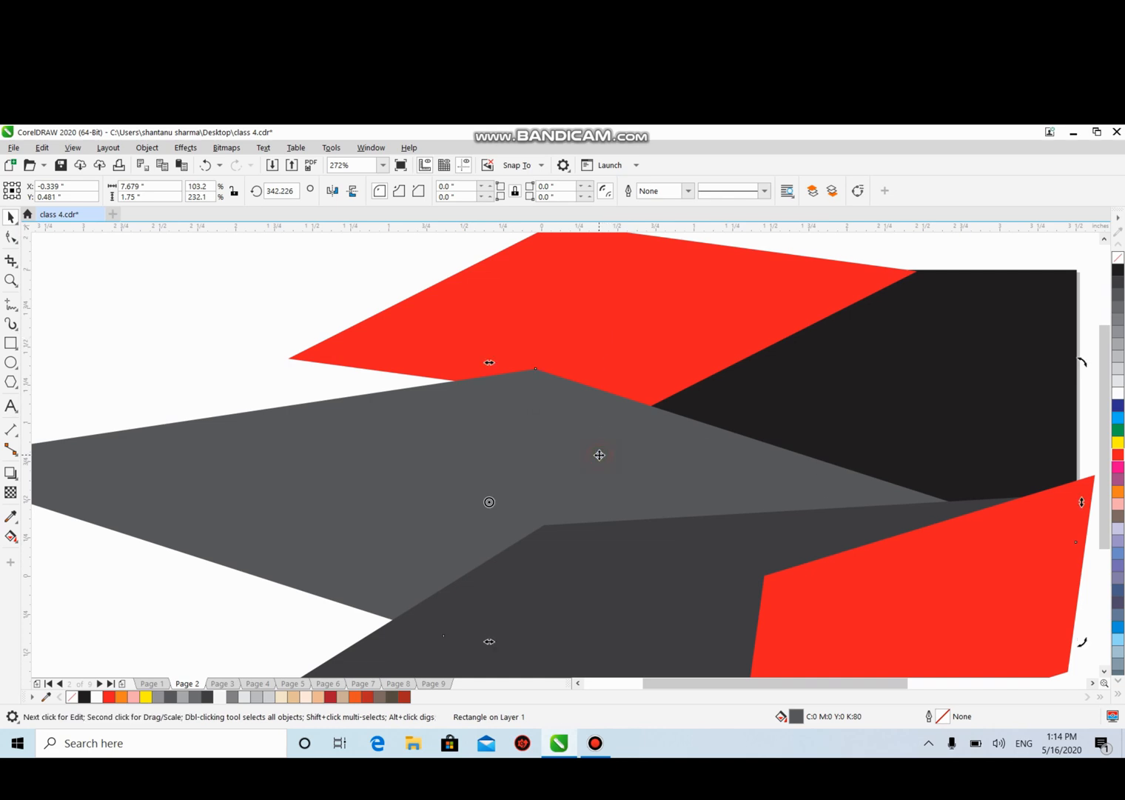
pyautogui.click(543, 344)
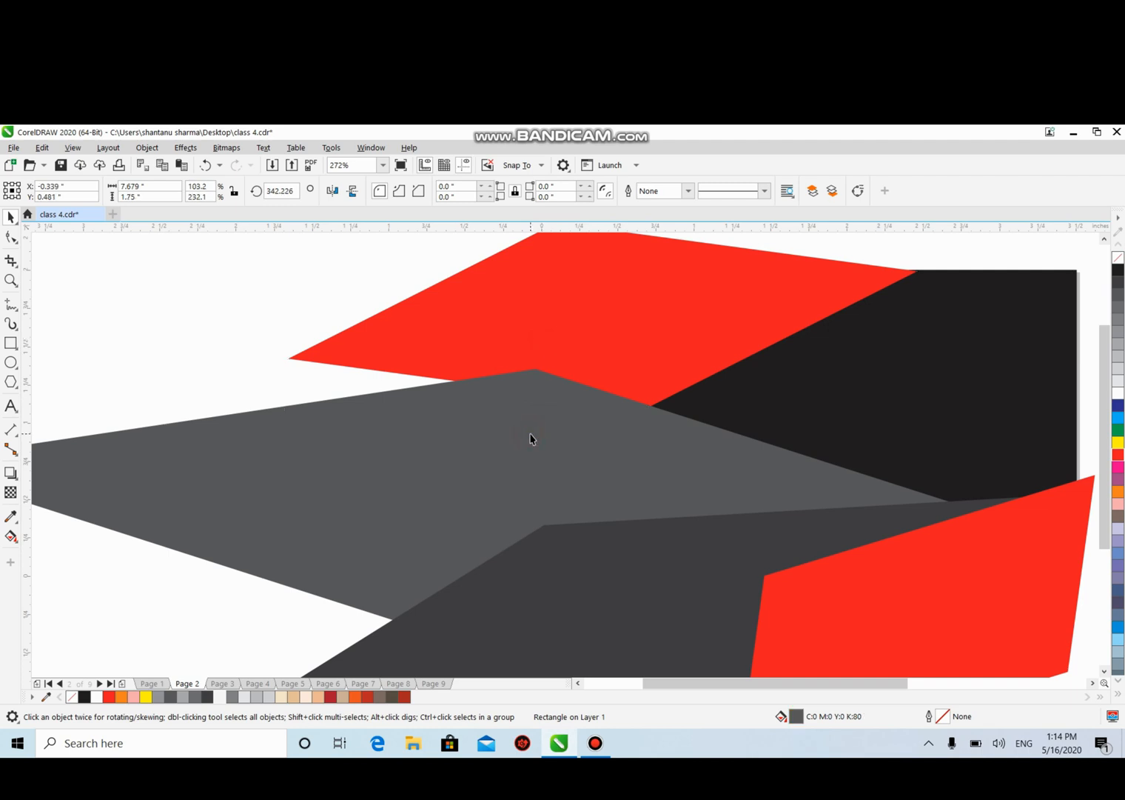
pyautogui.moveTo(530, 438); pyautogui.dragTo(544, 497)
pyautogui.hotkey('ctrl', 'z')
pyautogui.keyDown('shift'); pyautogui.click(480, 291); pyautogui.keyUp('shift')
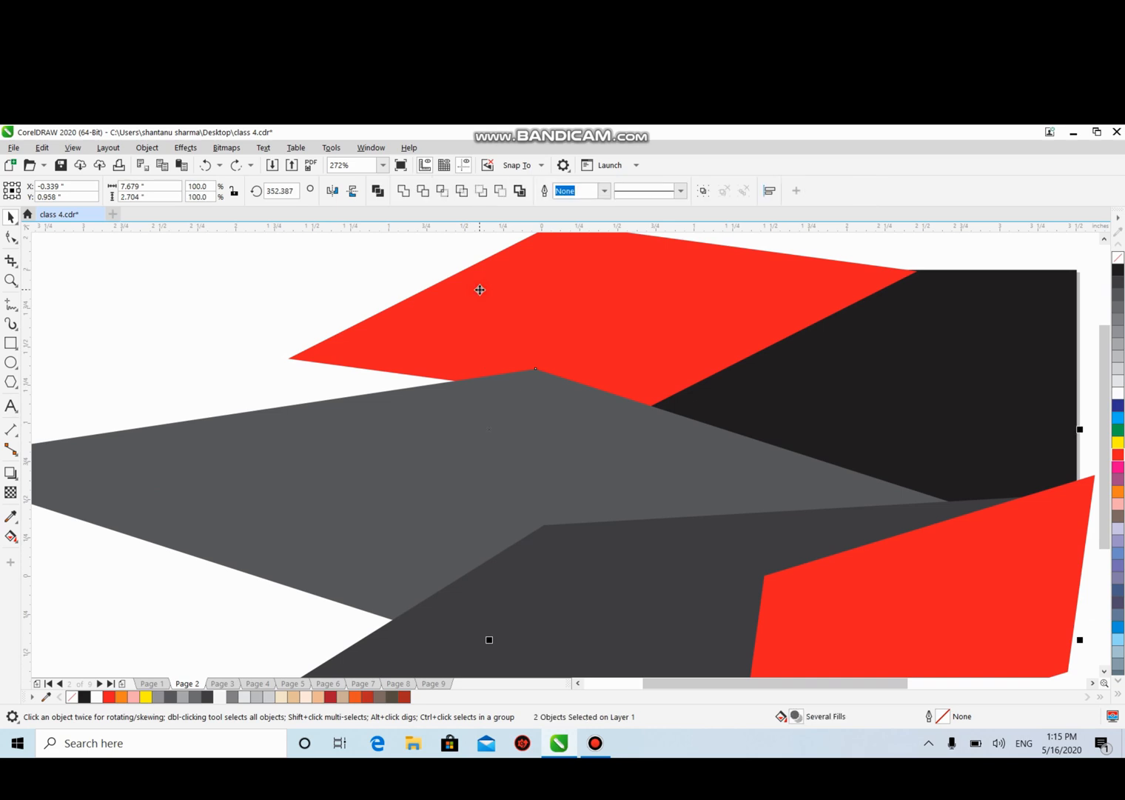
pyautogui.click(147, 147)
pyautogui.moveTo(160, 205)
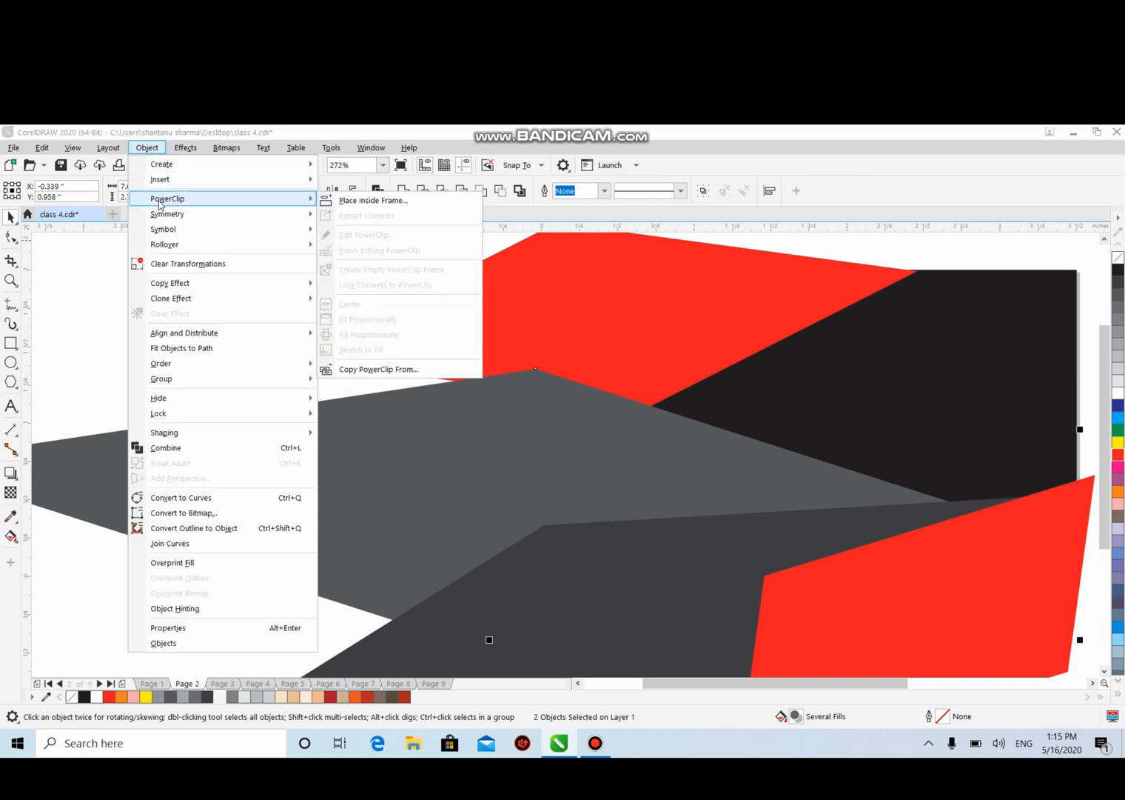
pyautogui.click(363, 201)
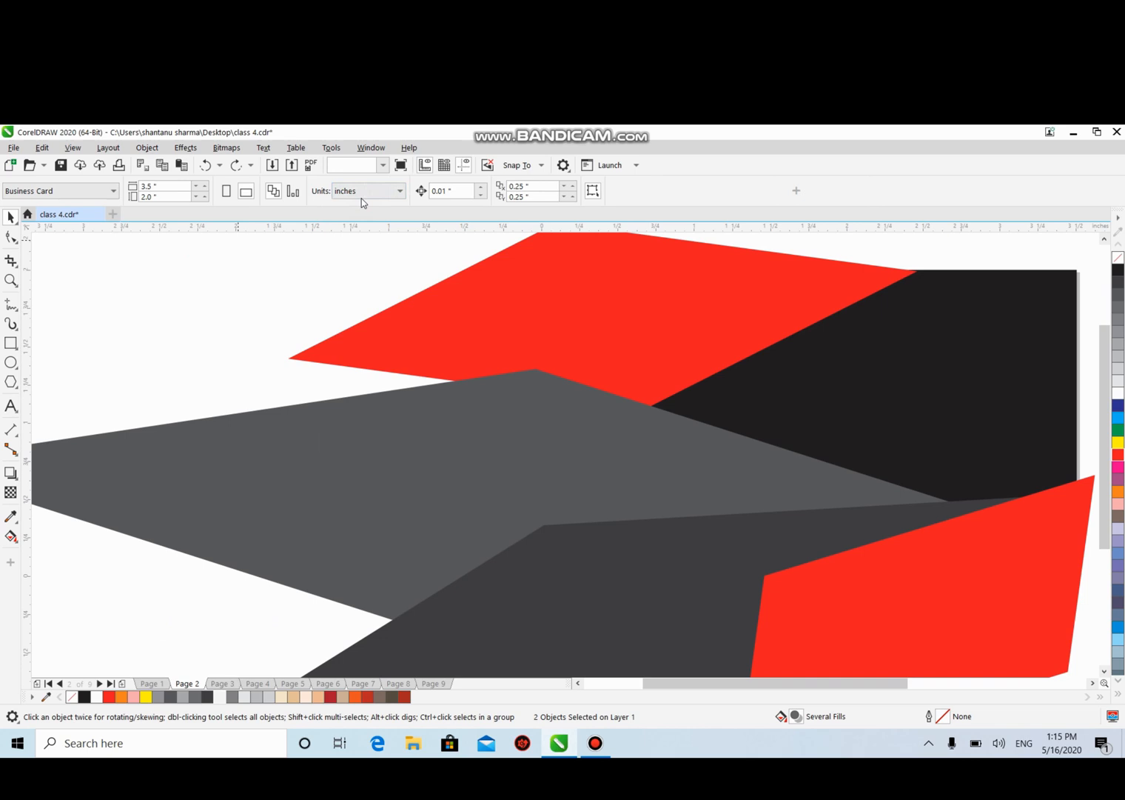
pyautogui.click(841, 373)
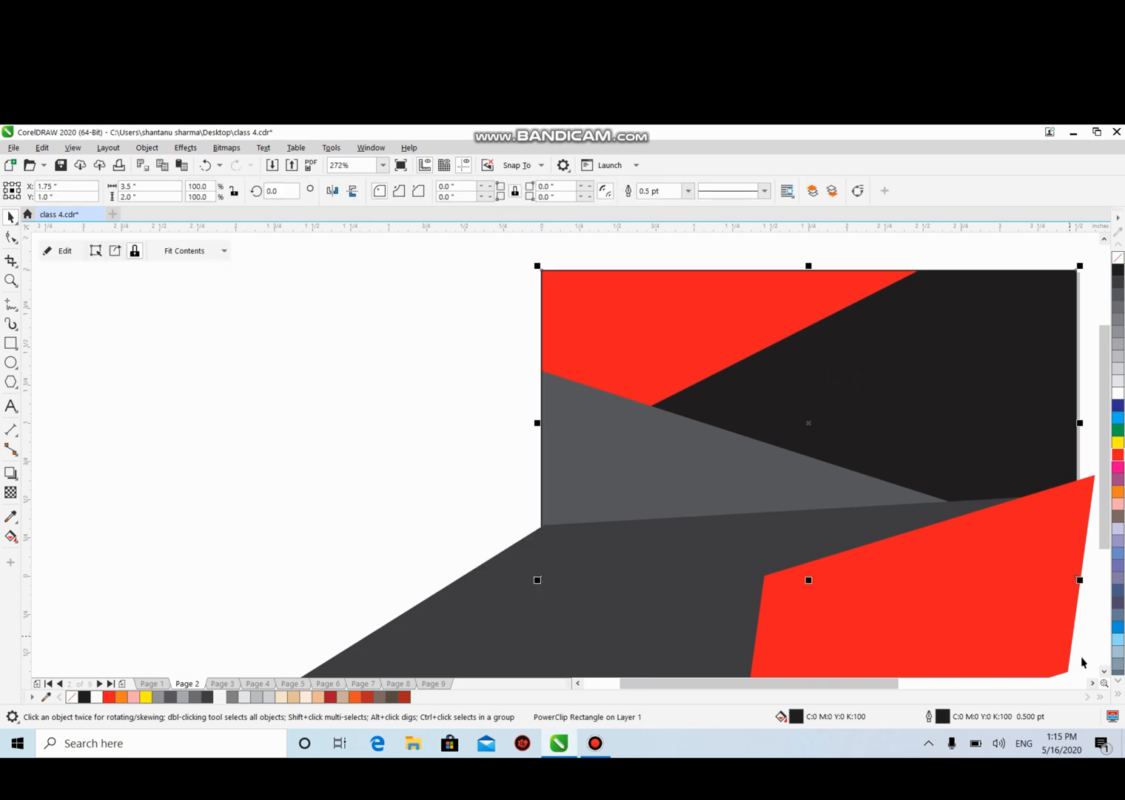
# PowerClip the lower red shape and the dark grey shape inside the black card rectangle.
pyautogui.click(1104, 671)
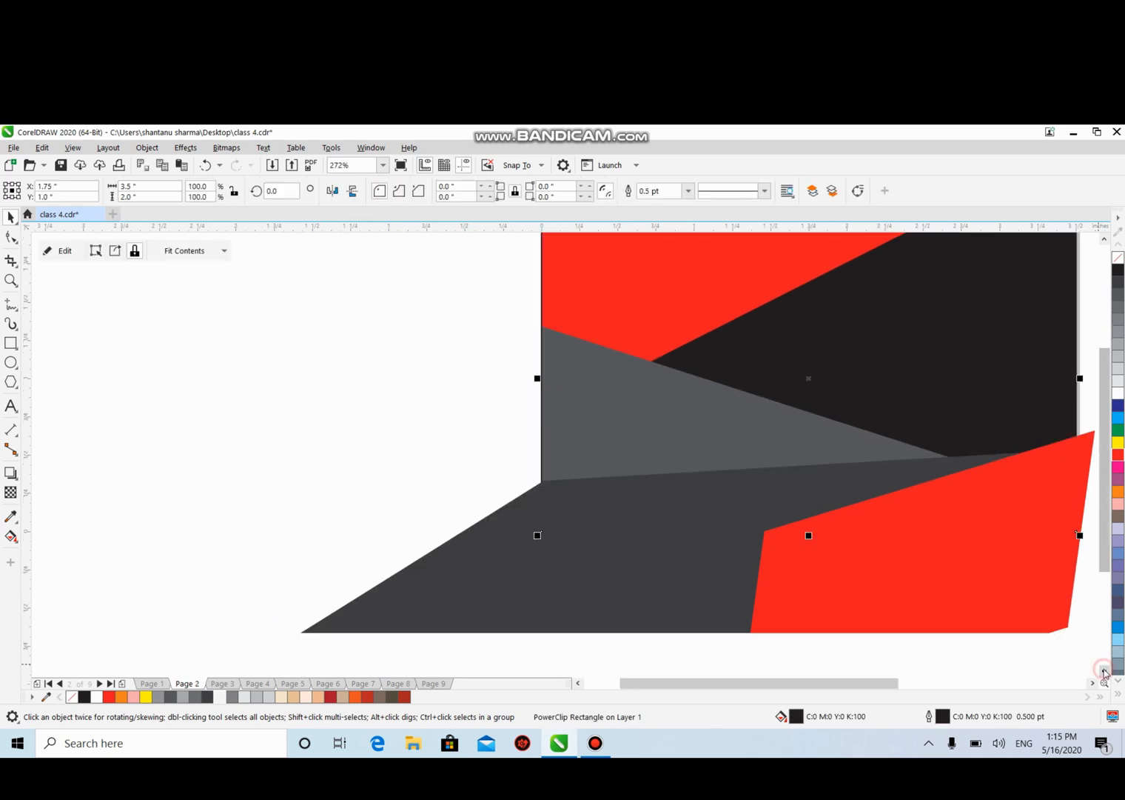
pyautogui.click(892, 532)
pyautogui.click(830, 624)
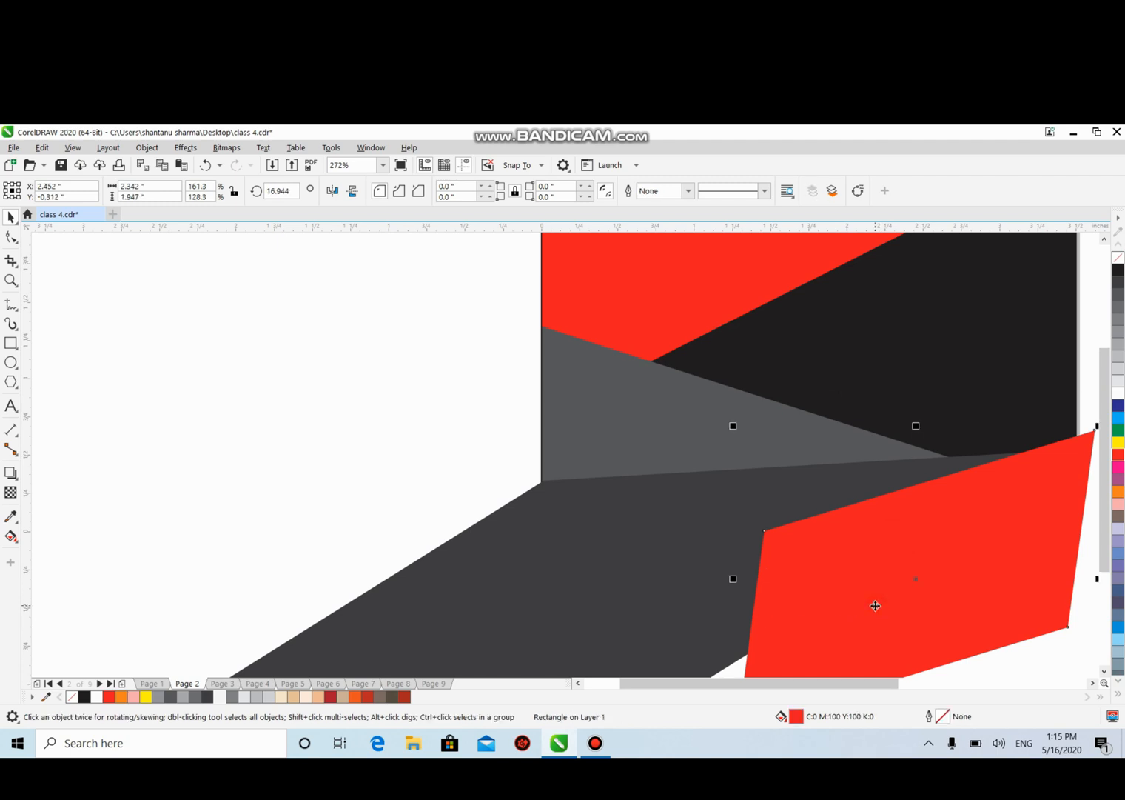
pyautogui.click(676, 559)
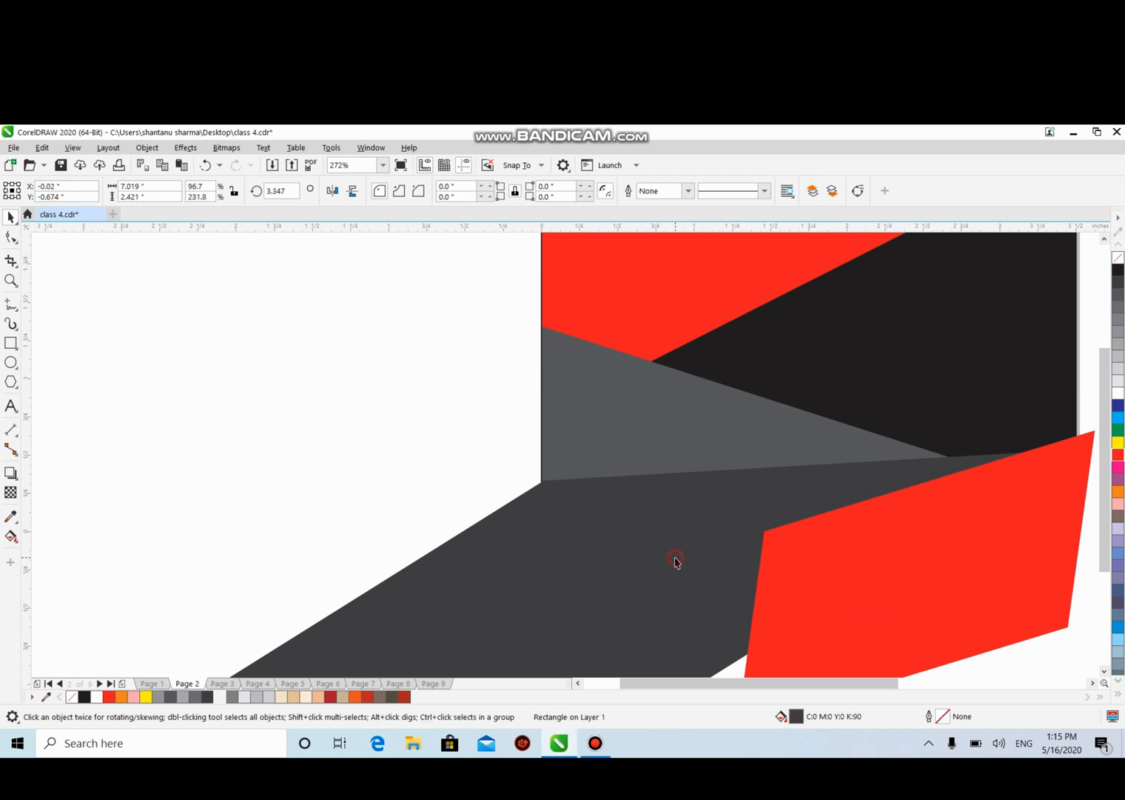
pyautogui.click(676, 558)
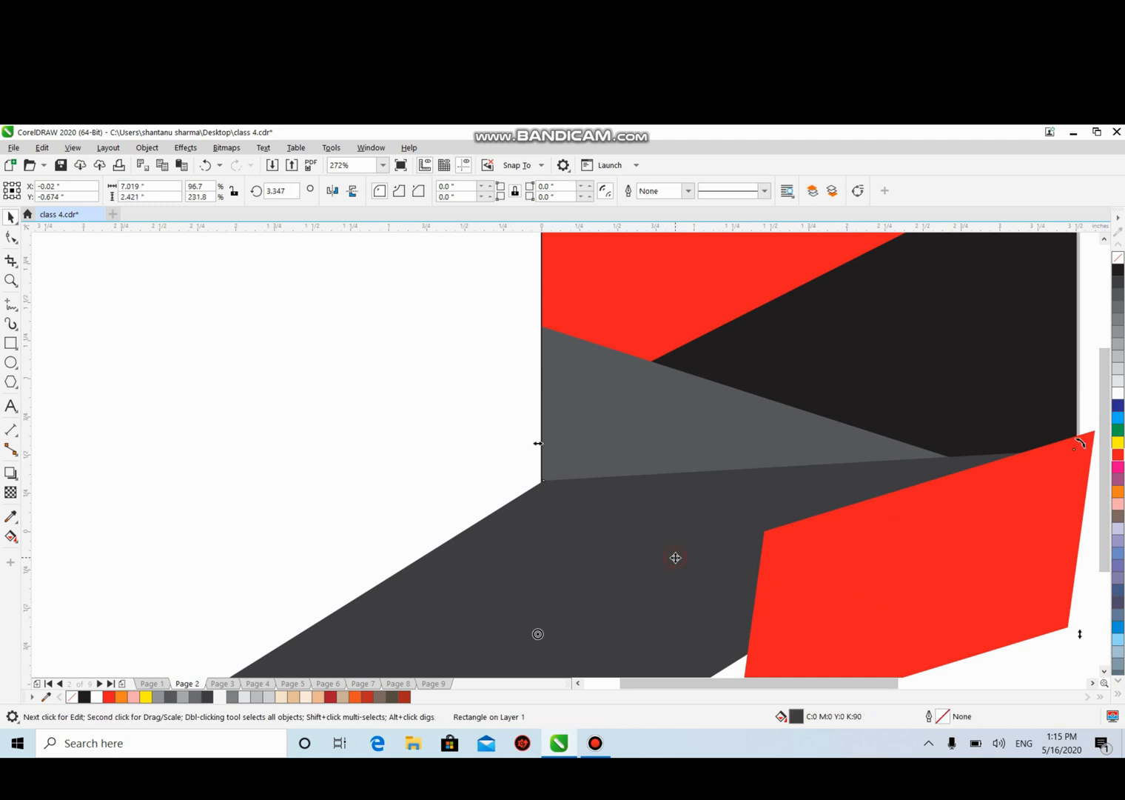
pyautogui.click(833, 599)
pyautogui.click(695, 550)
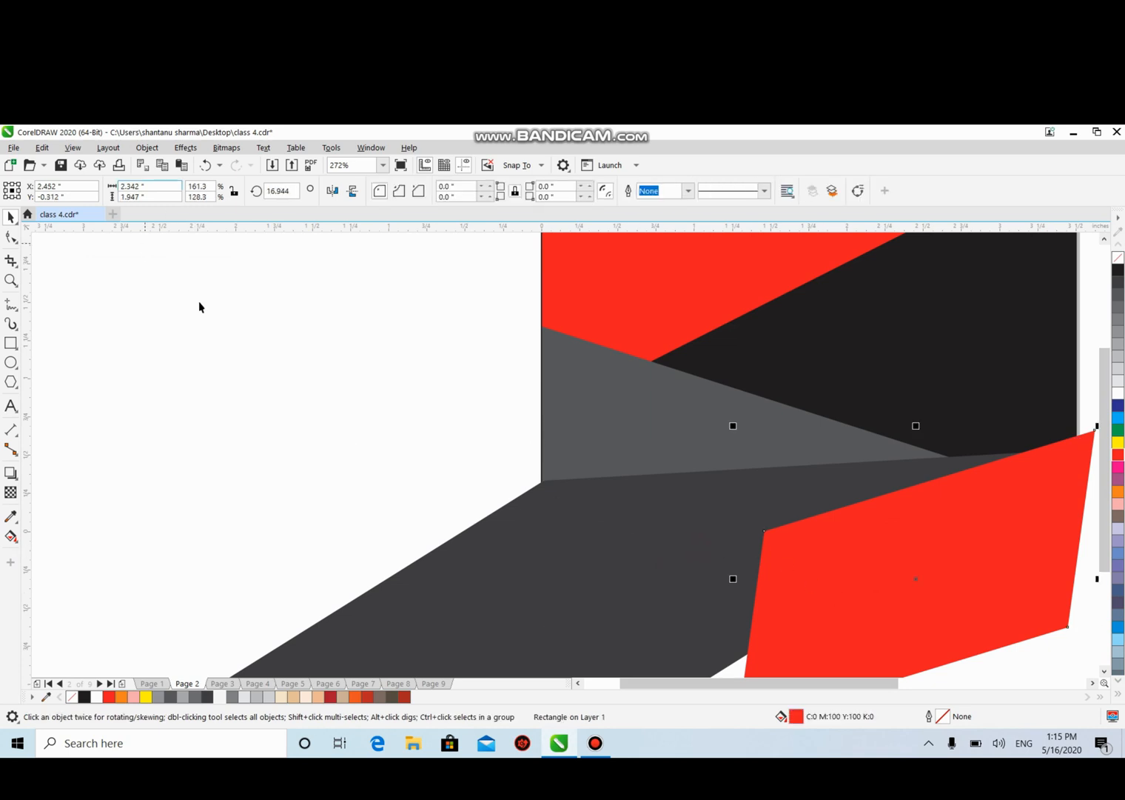
pyautogui.keyDown('shift'); pyautogui.click(521, 598); pyautogui.keyUp('shift')
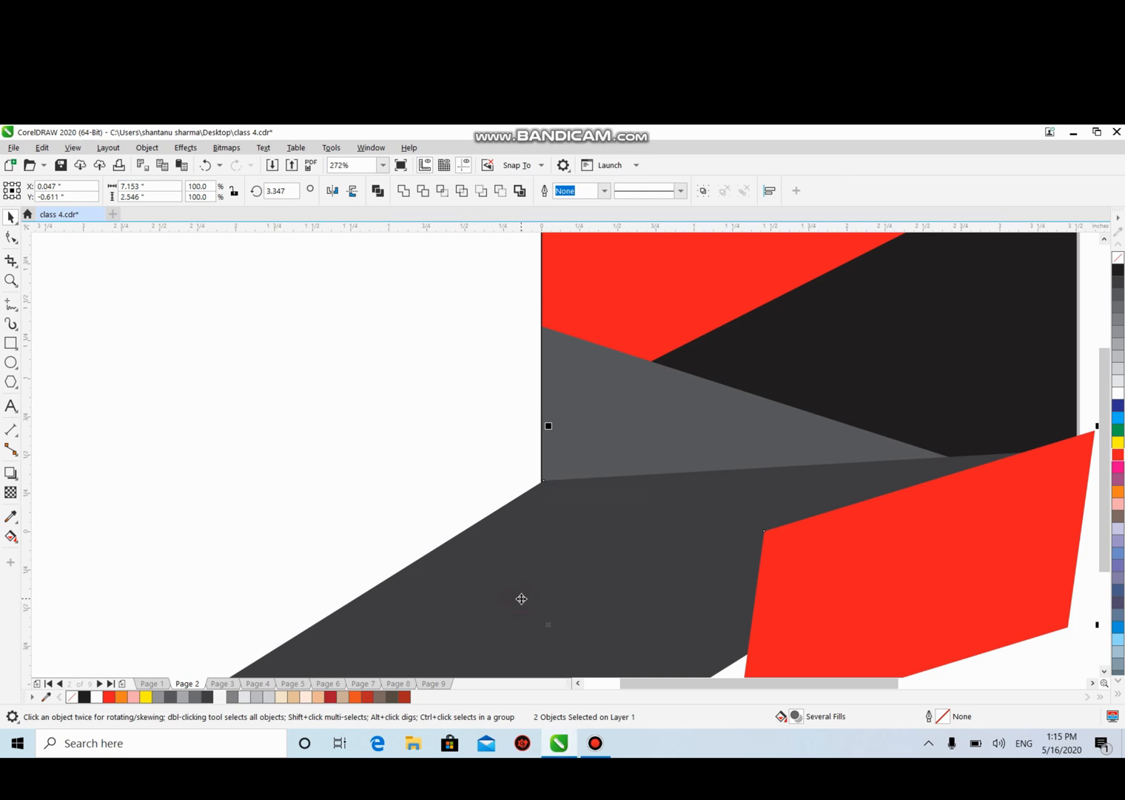
pyautogui.click(147, 148)
pyautogui.moveTo(191, 205)
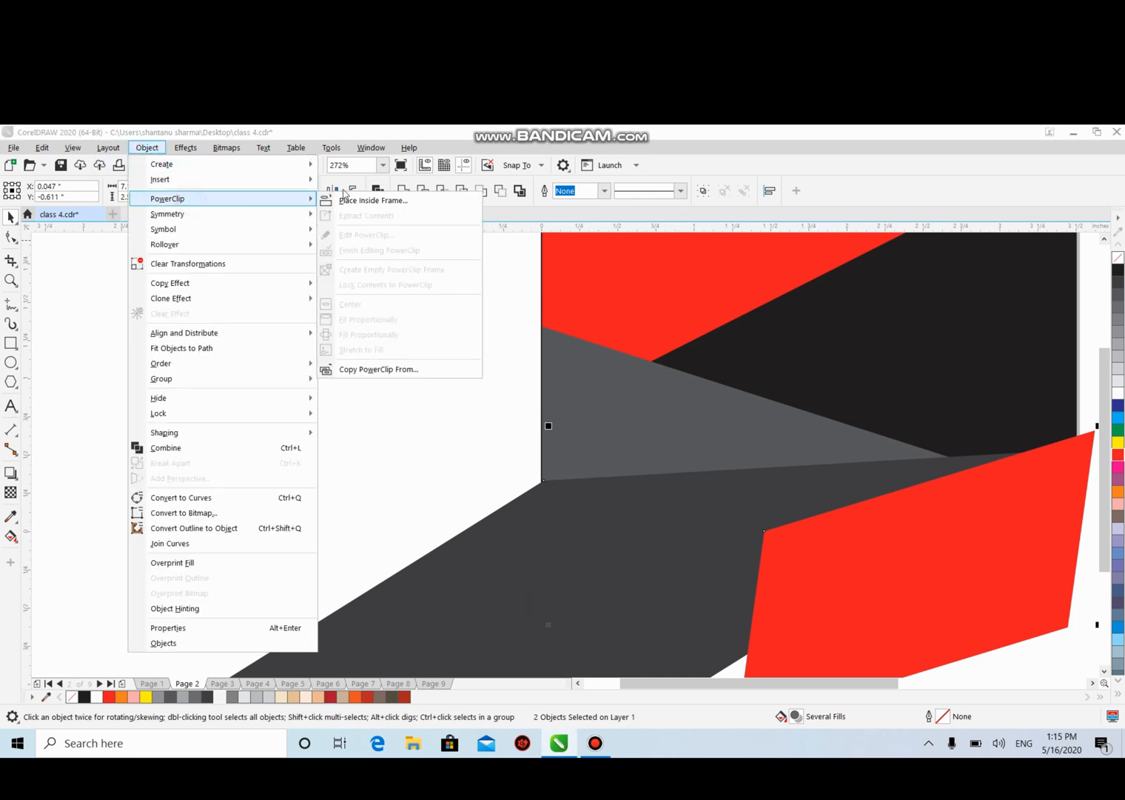
pyautogui.click(420, 201)
pyautogui.click(889, 387)
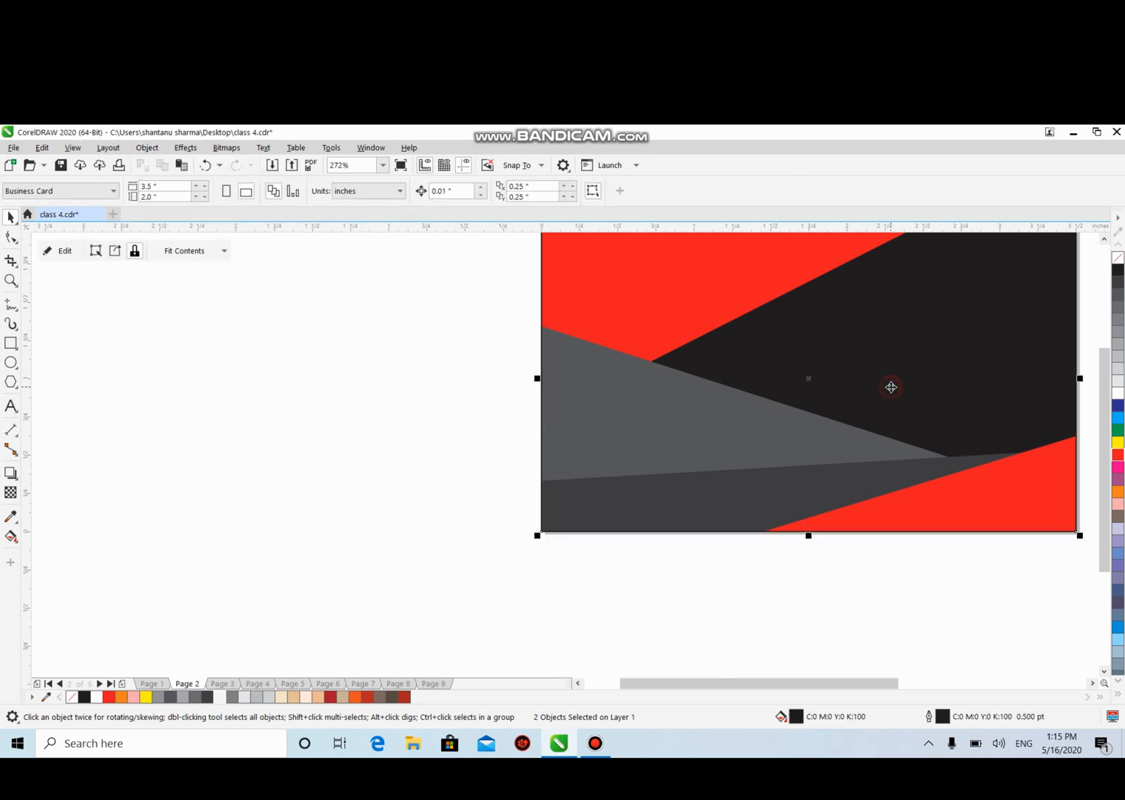
# Go to page 3 and examine the white three-pointed logo above the business name.
pyautogui.click(1093, 684)
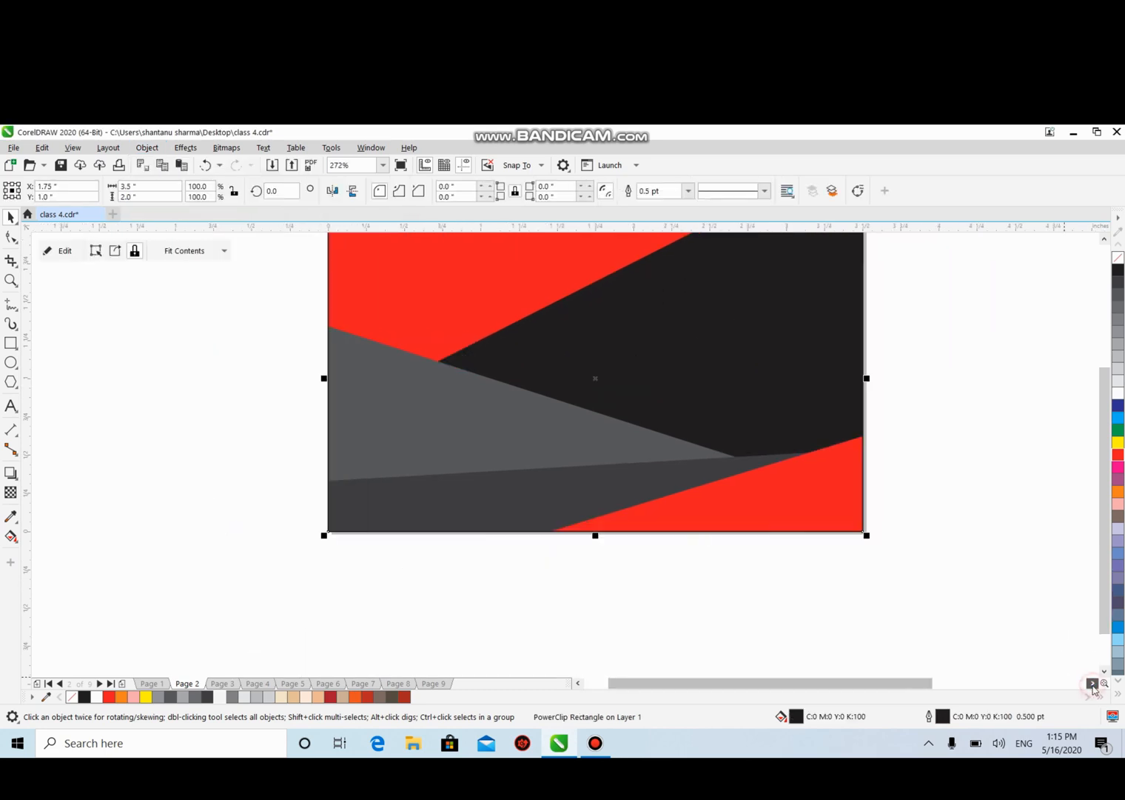
pyautogui.click(1105, 240)
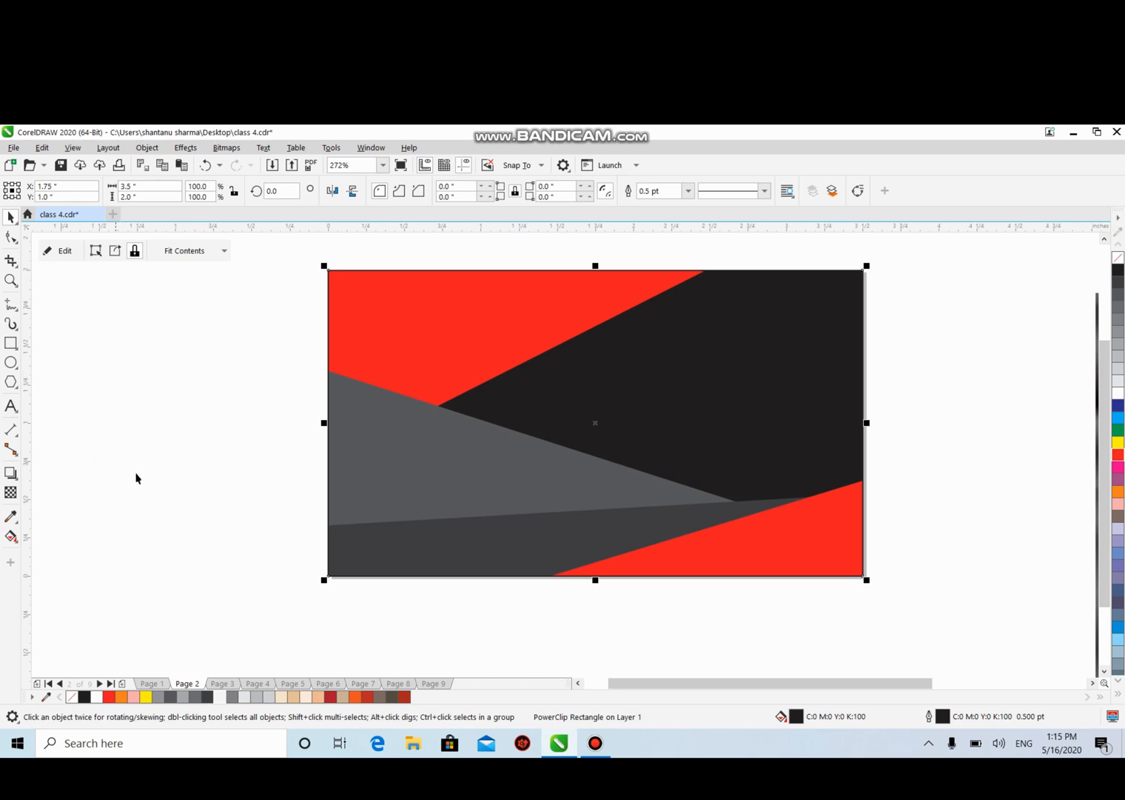
pyautogui.click(222, 683)
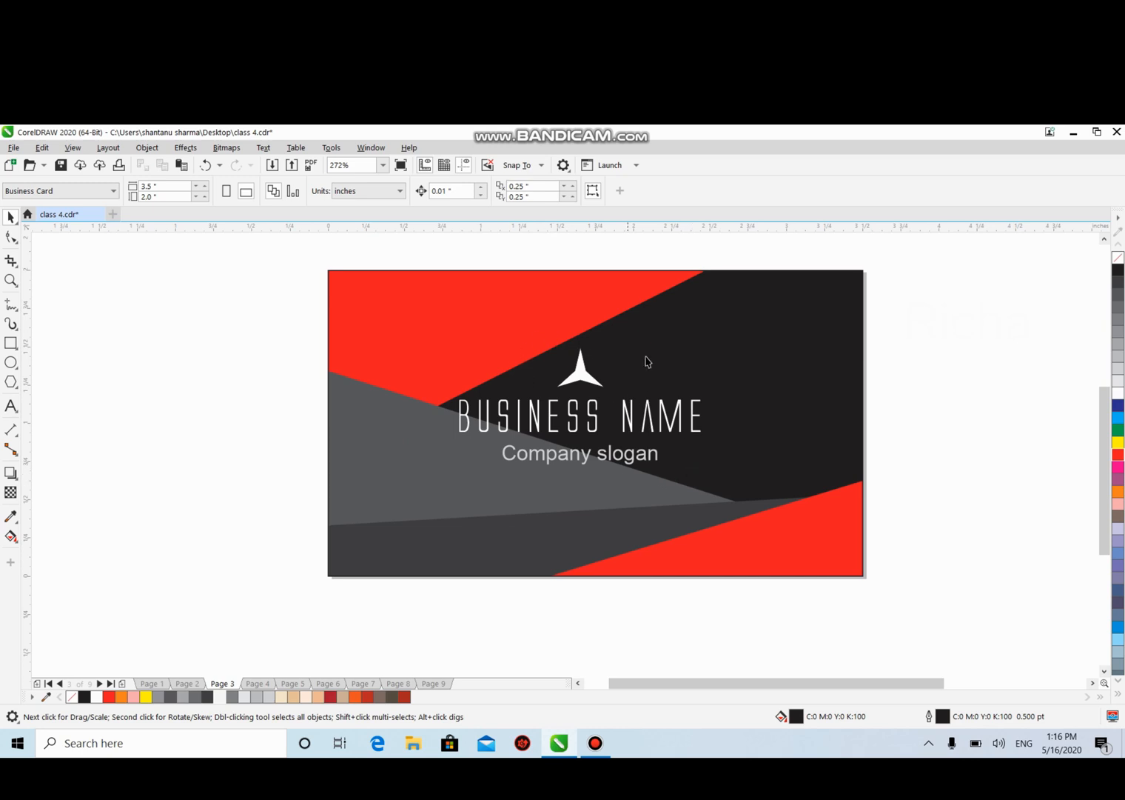
pyautogui.click(582, 383)
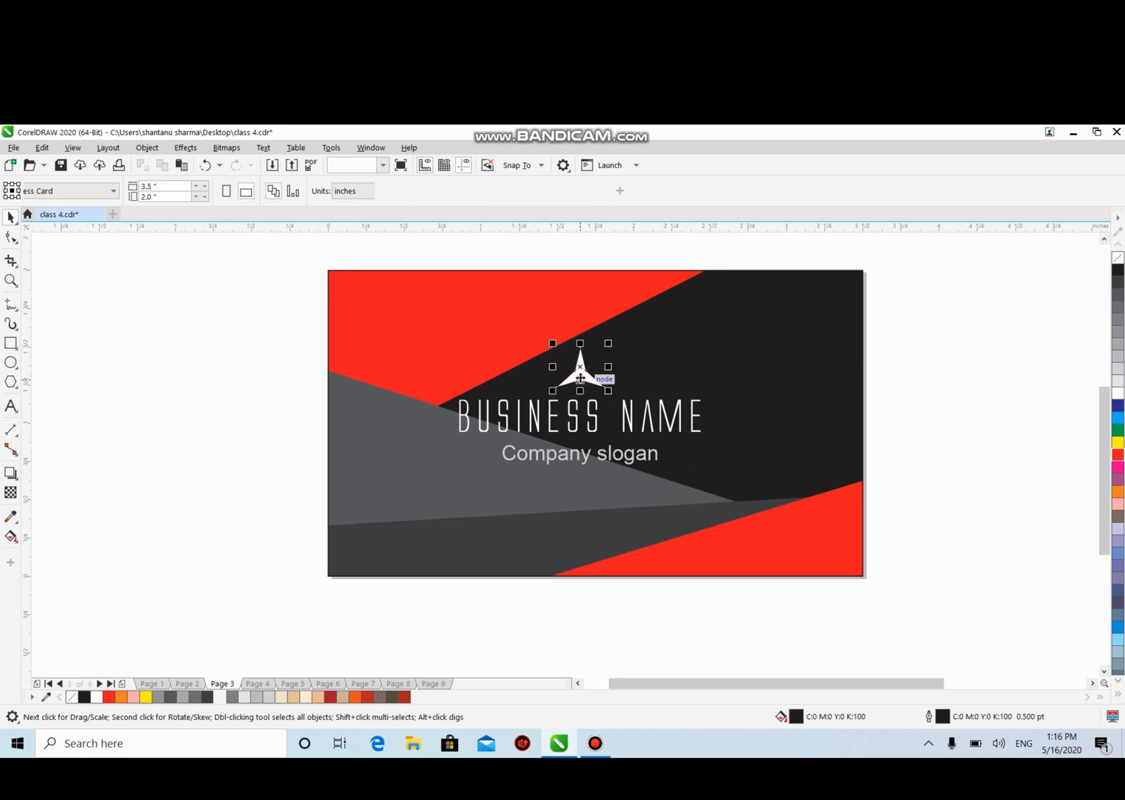
pyautogui.rightClick(13, 483)
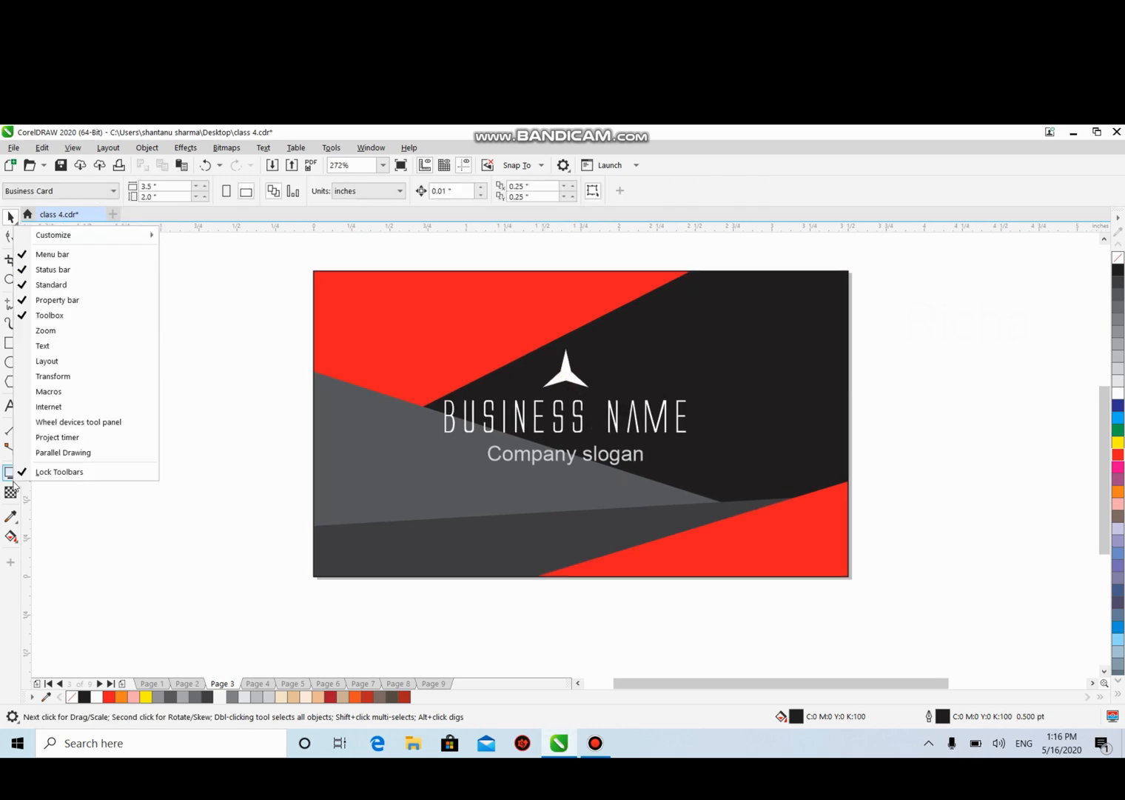
pyautogui.click(219, 337)
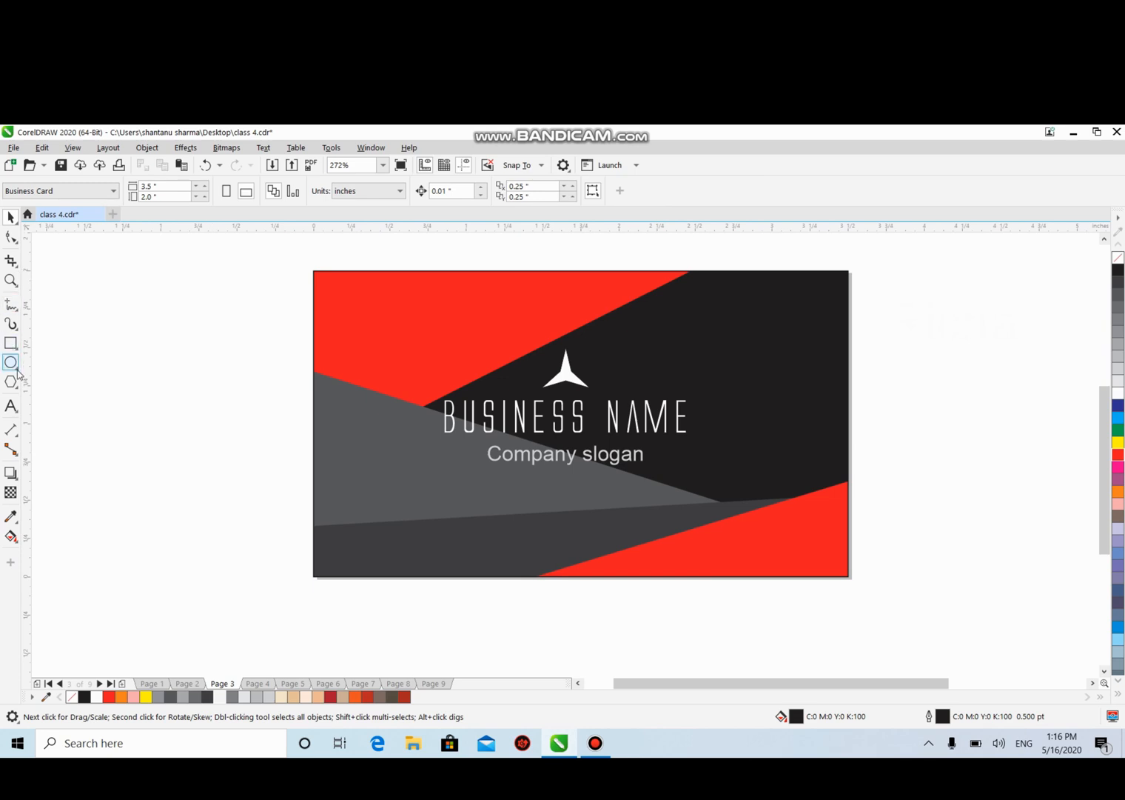
# Draw a five-pointed star about 1.1 by 1.04 inches on the empty area beside the card.
pyautogui.click(12, 342)
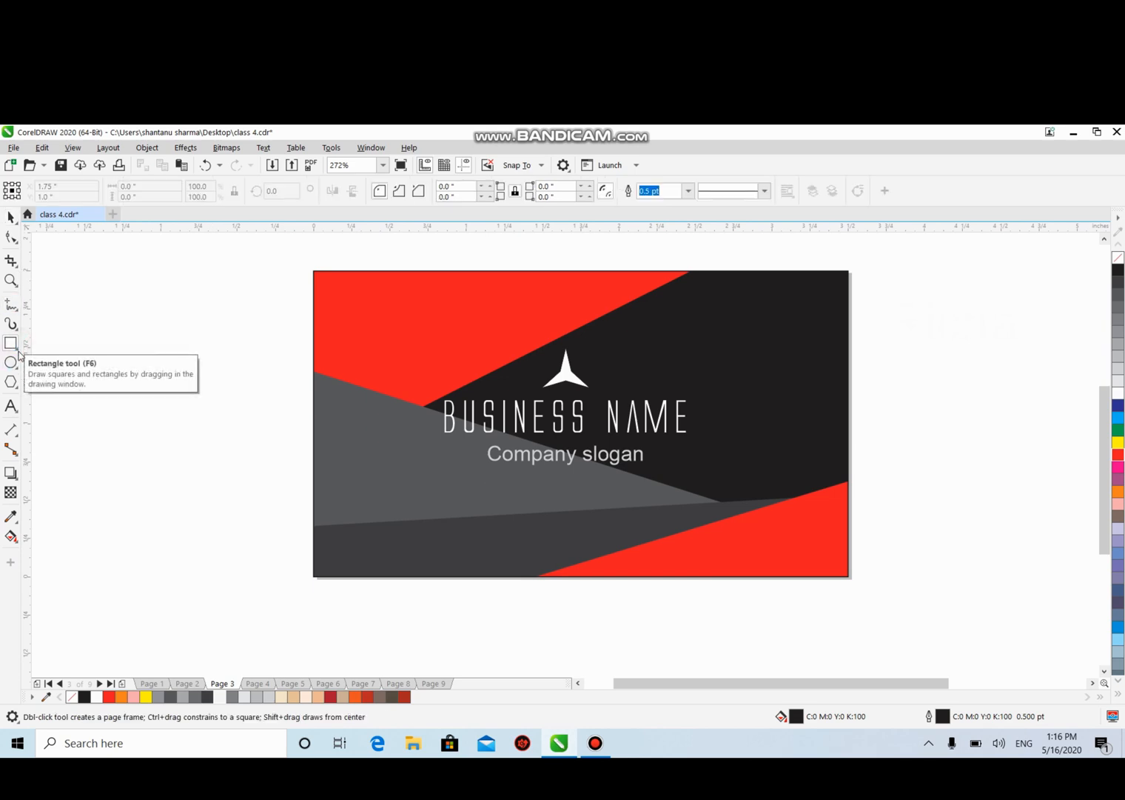
pyautogui.click(18, 388)
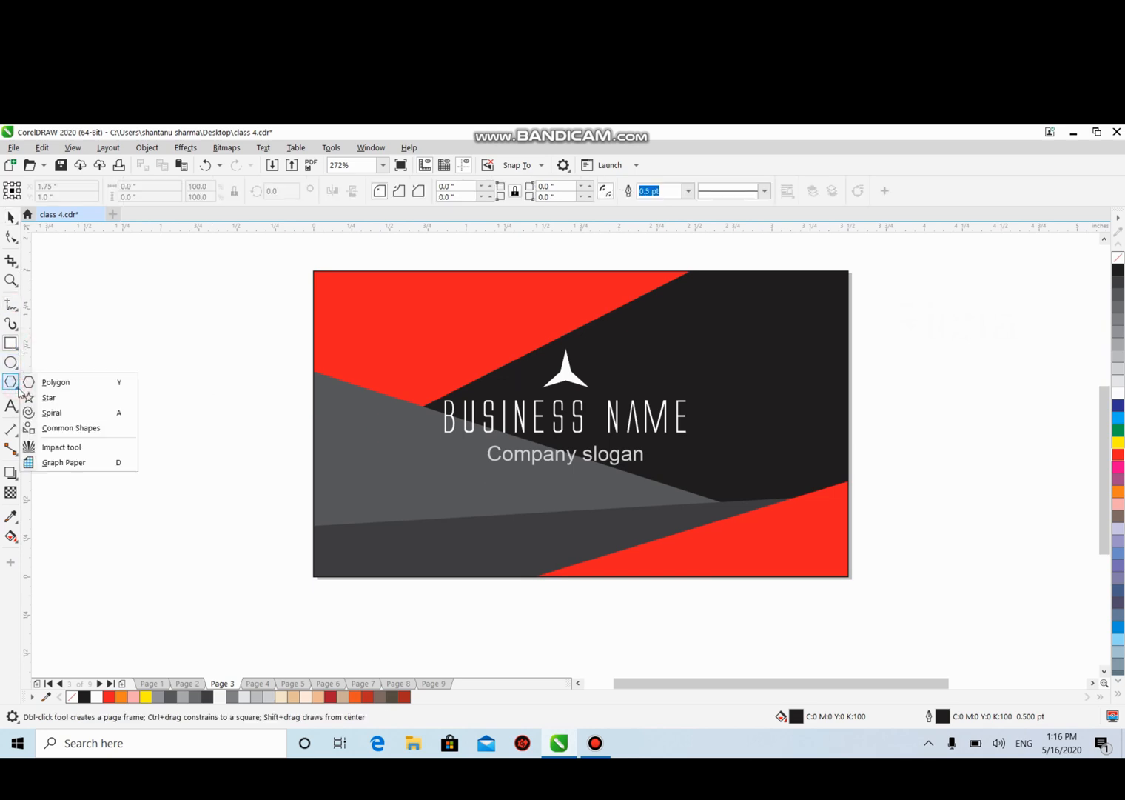
pyautogui.click(52, 399)
pyautogui.moveTo(100, 317); pyautogui.dragTo(275, 484)
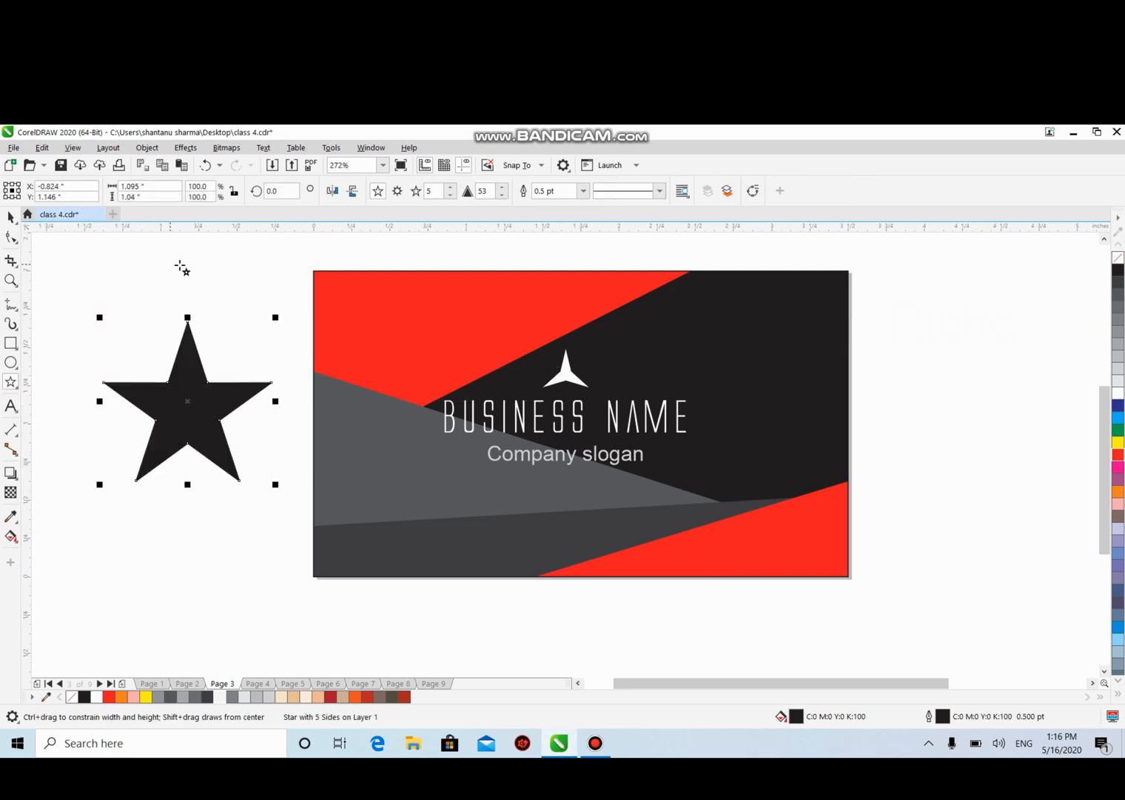
# Set the number of points on the star beside the card to 3.
pyautogui.click(450, 186)
pyautogui.click(450, 186)
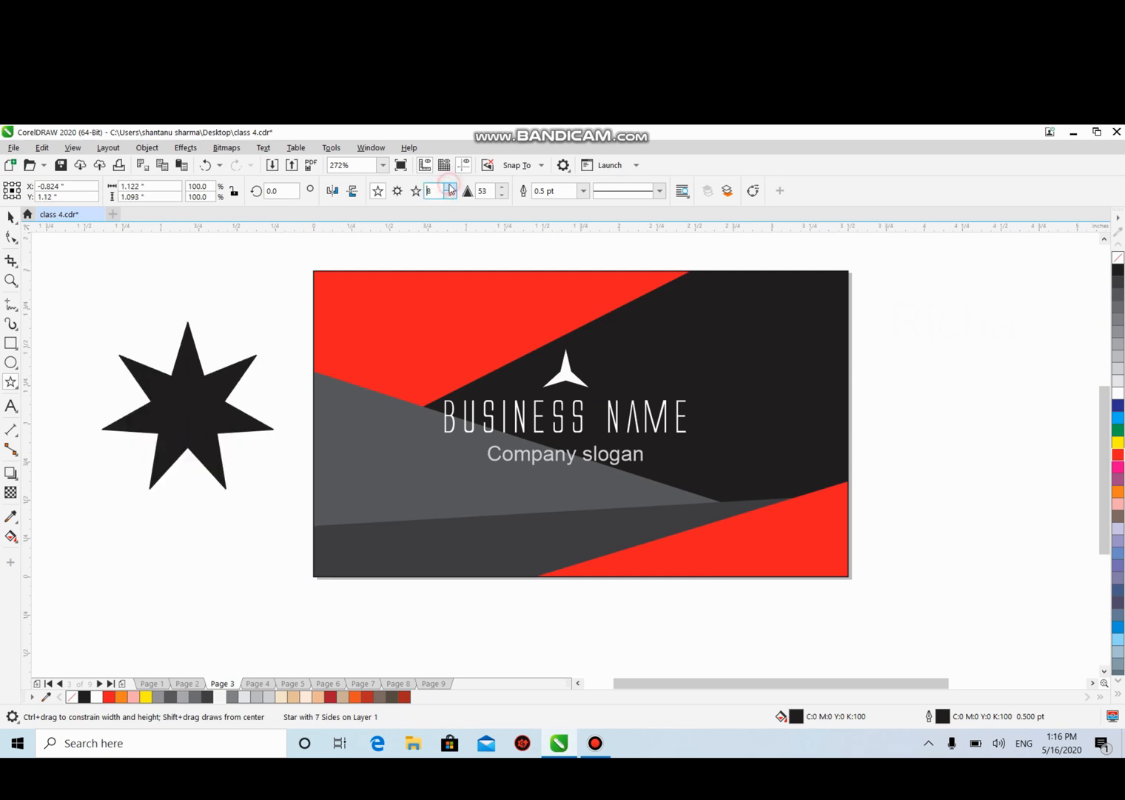
pyautogui.click(450, 187)
pyautogui.click(450, 186)
pyautogui.click(450, 195)
pyautogui.click(451, 195)
pyautogui.click(450, 195)
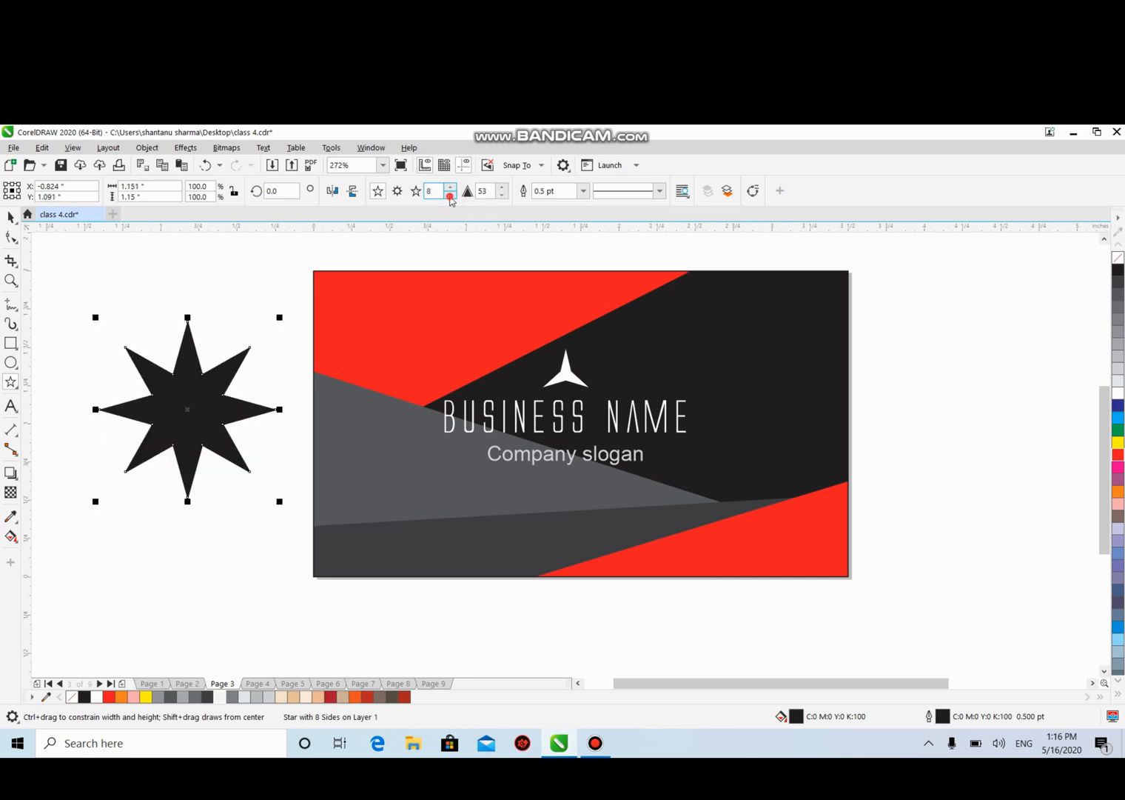
pyautogui.click(451, 195)
pyautogui.click(450, 194)
pyautogui.click(451, 195)
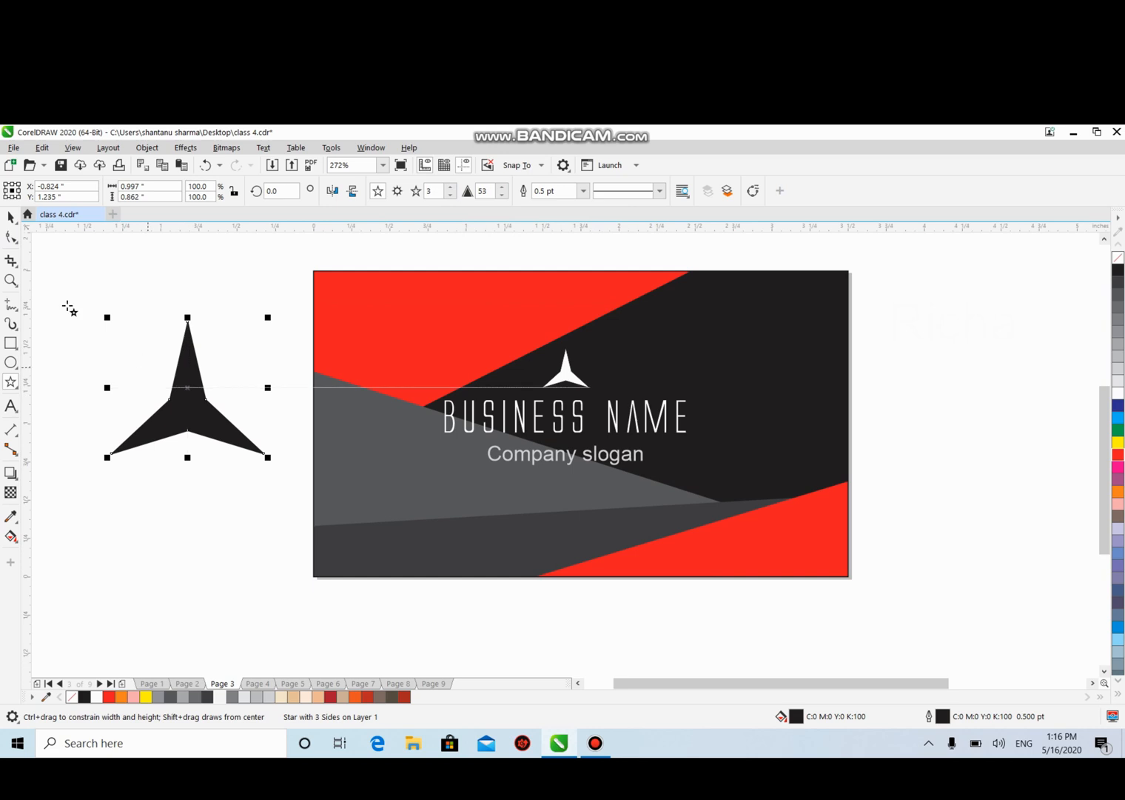
pyautogui.doubleClick(10, 216)
pyautogui.moveTo(199, 382); pyautogui.dragTo(184, 391)
pyautogui.hotkey('ctrl', 'z')
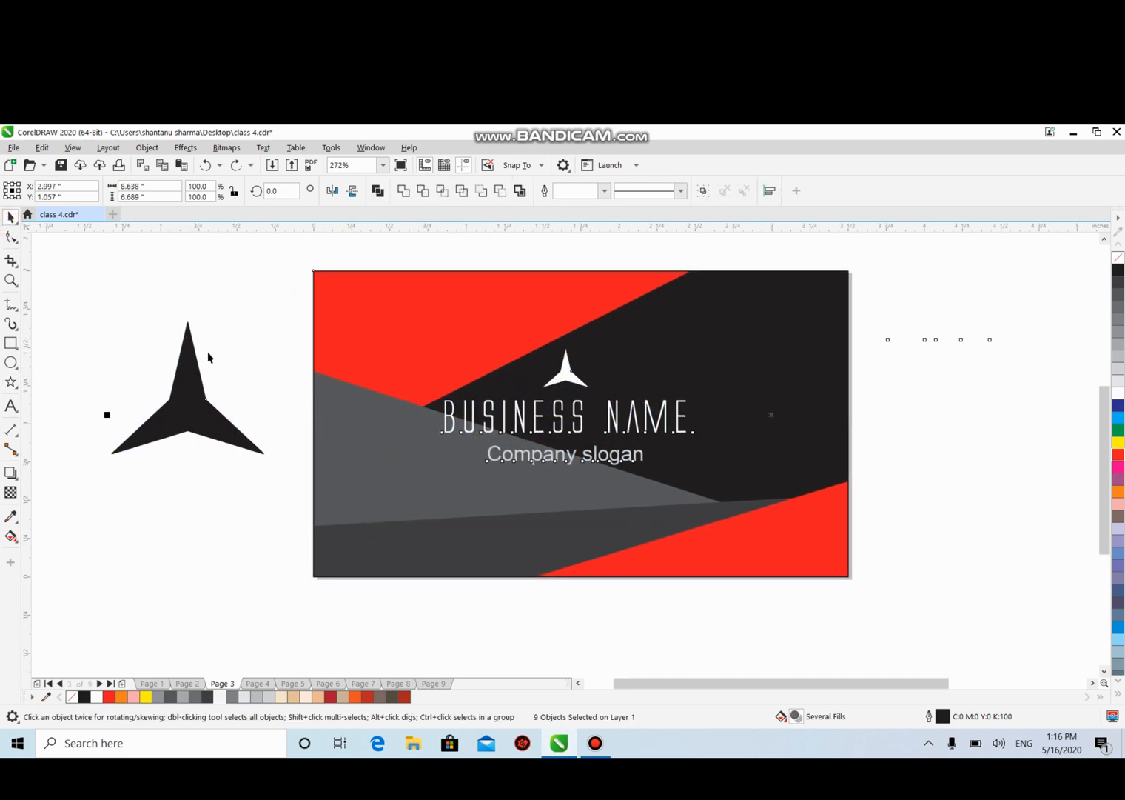
pyautogui.click(235, 327)
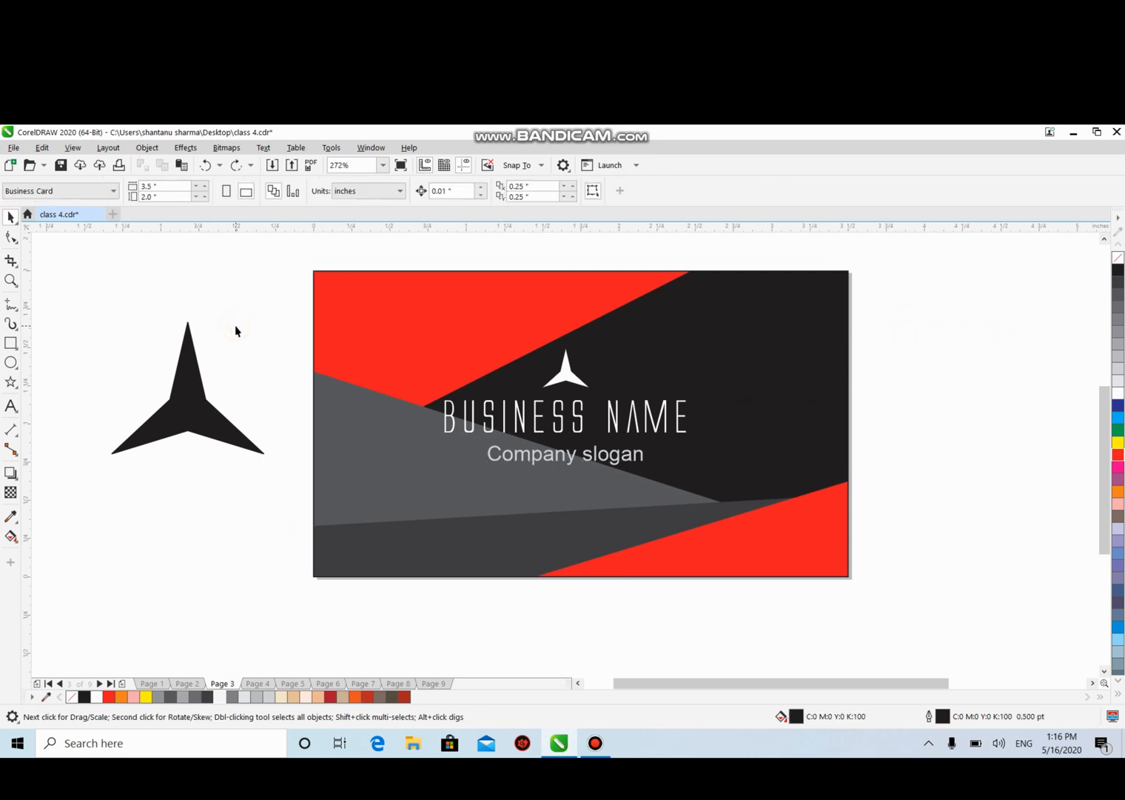
# Try the three-pointed star on the card with a white fill, scaled to about 0.44 by 0.38 inches, and delete it.
pyautogui.moveTo(171, 374); pyautogui.dragTo(561, 346)
pyautogui.click(188, 396)
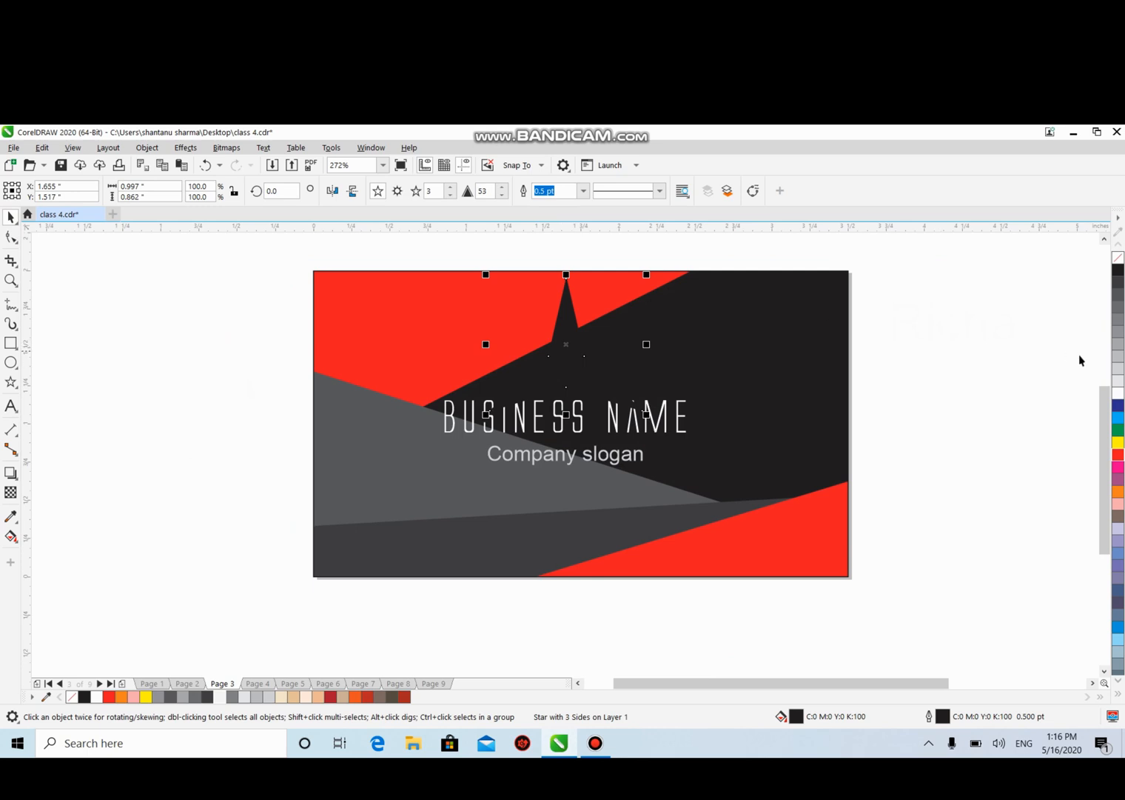
pyautogui.click(1120, 396)
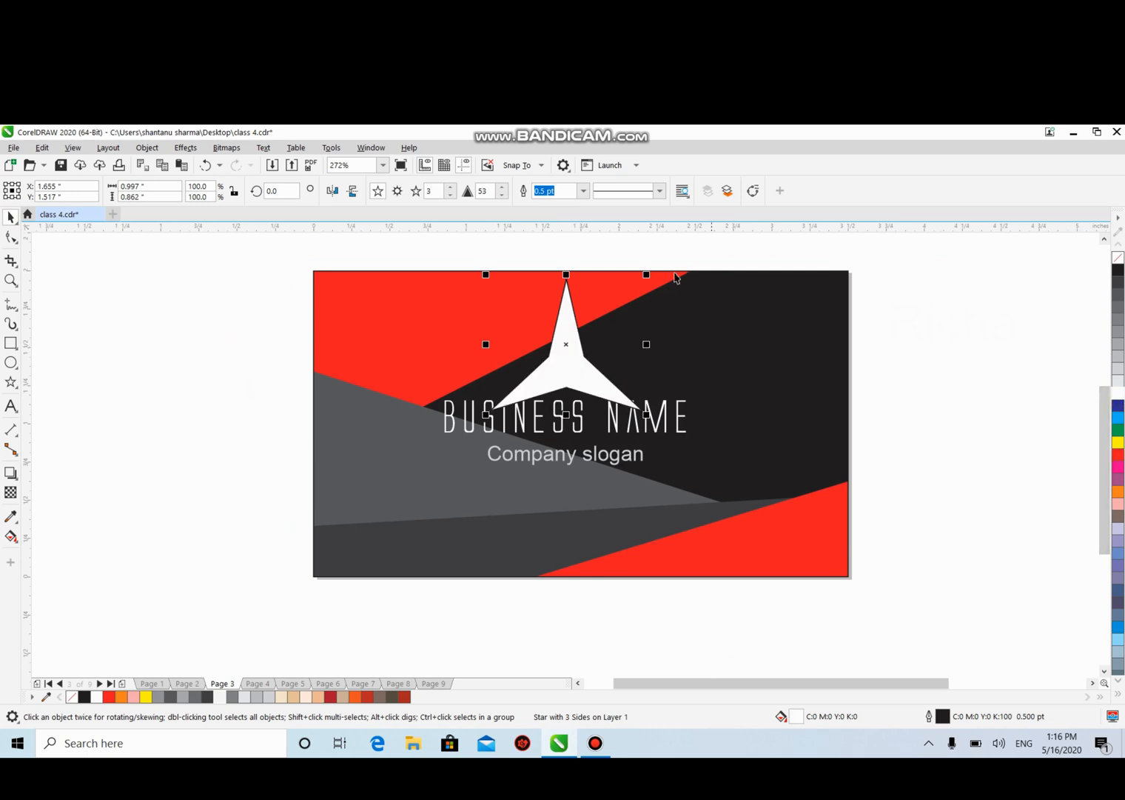
pyautogui.moveTo(648, 274); pyautogui.dragTo(666, 348)
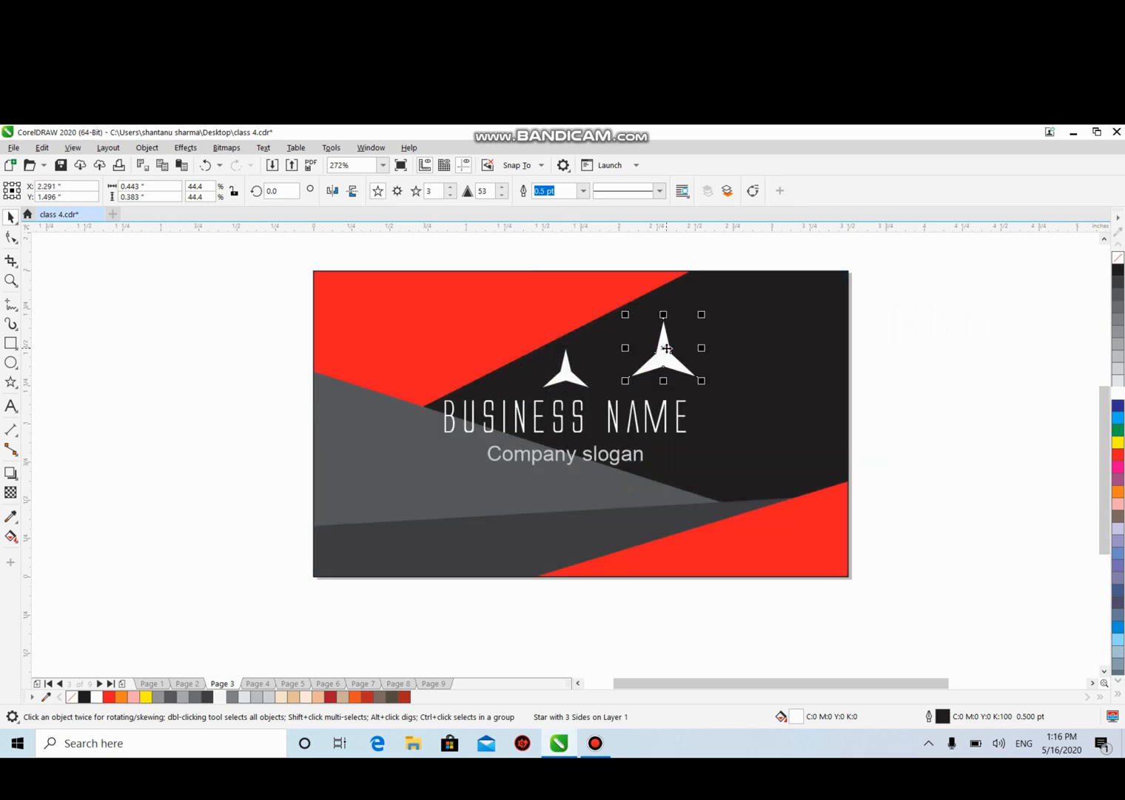
pyautogui.press('Delete')
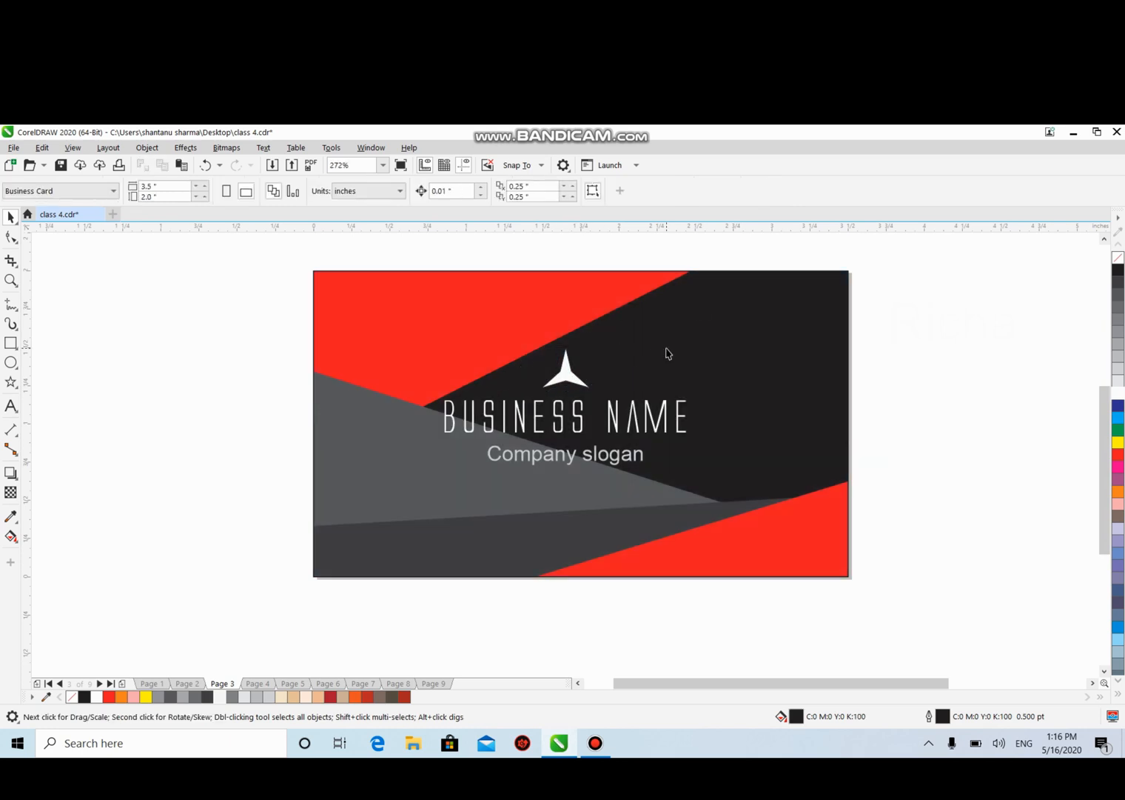
# Compare the cards on pages 3 and 4 and examine the name and job title text on page 4.
pyautogui.click(260, 682)
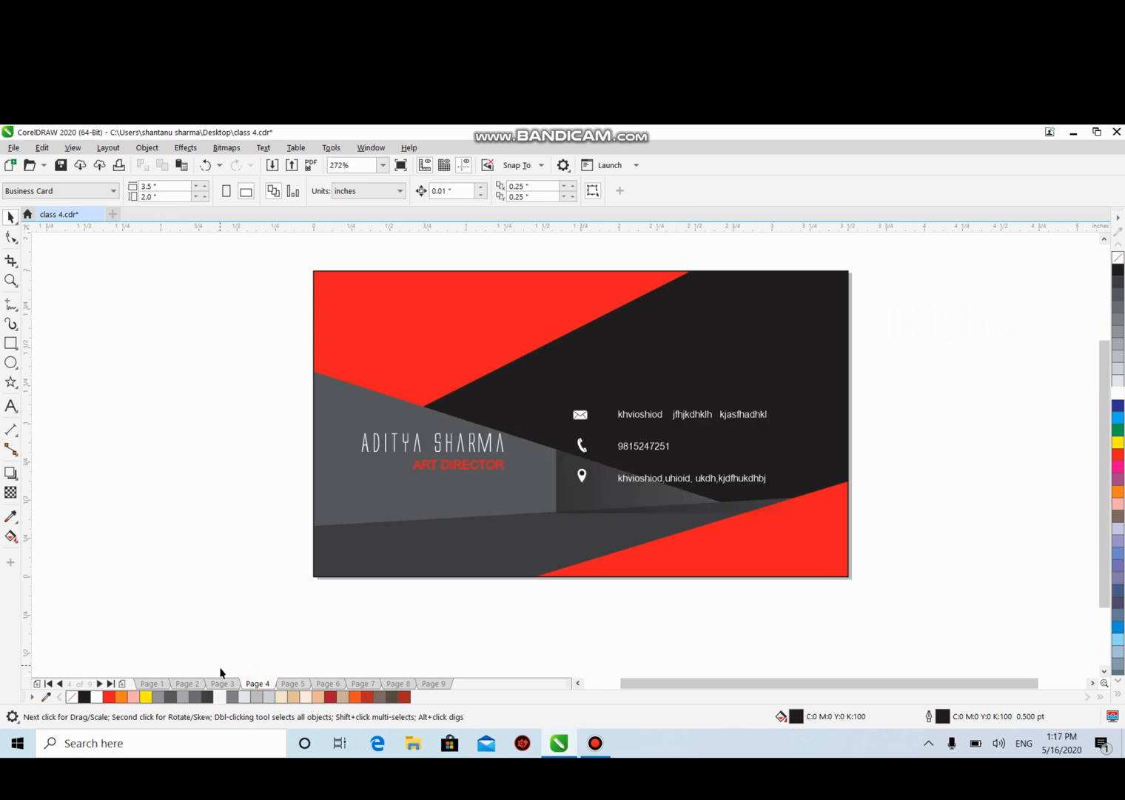
pyautogui.click(223, 683)
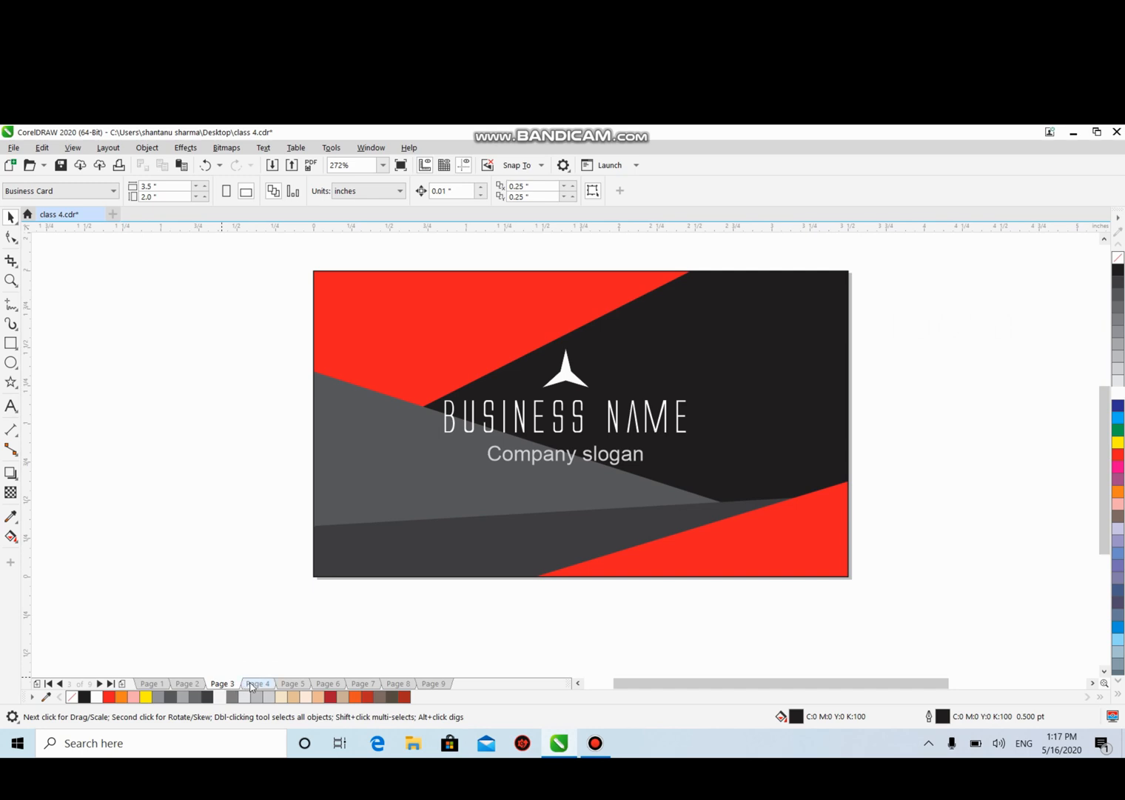
pyautogui.click(252, 684)
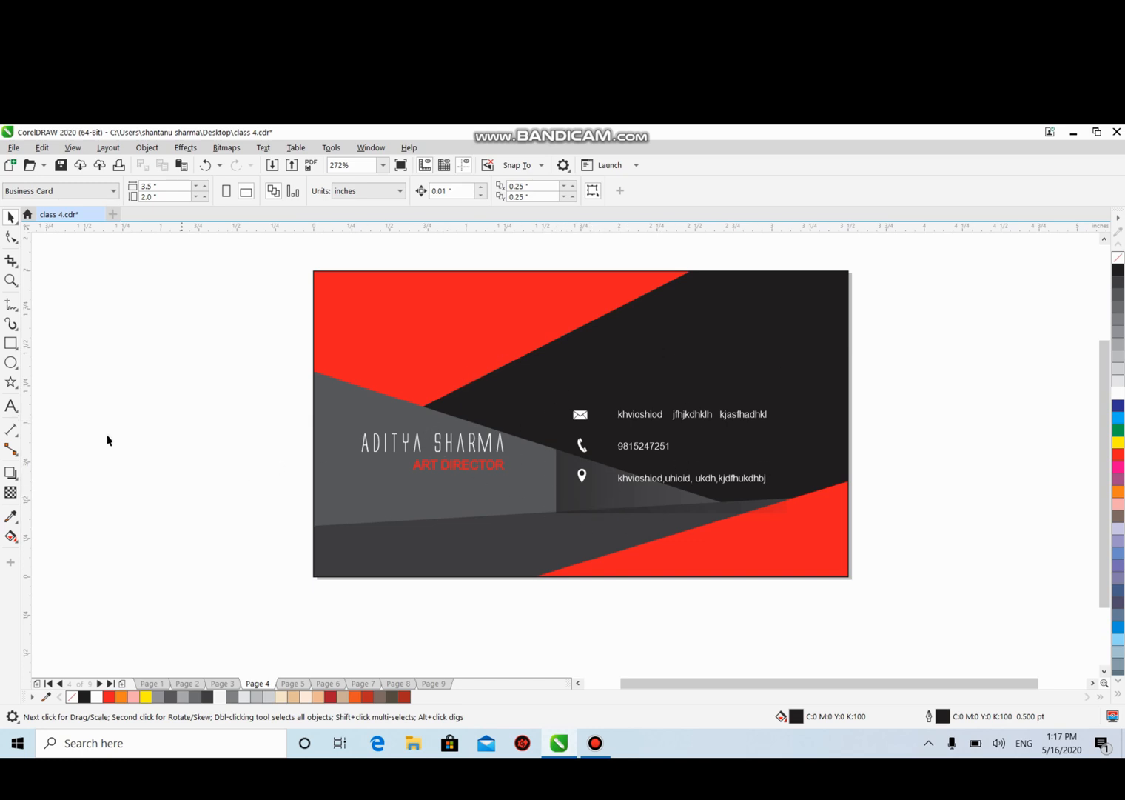
pyautogui.click(11, 406)
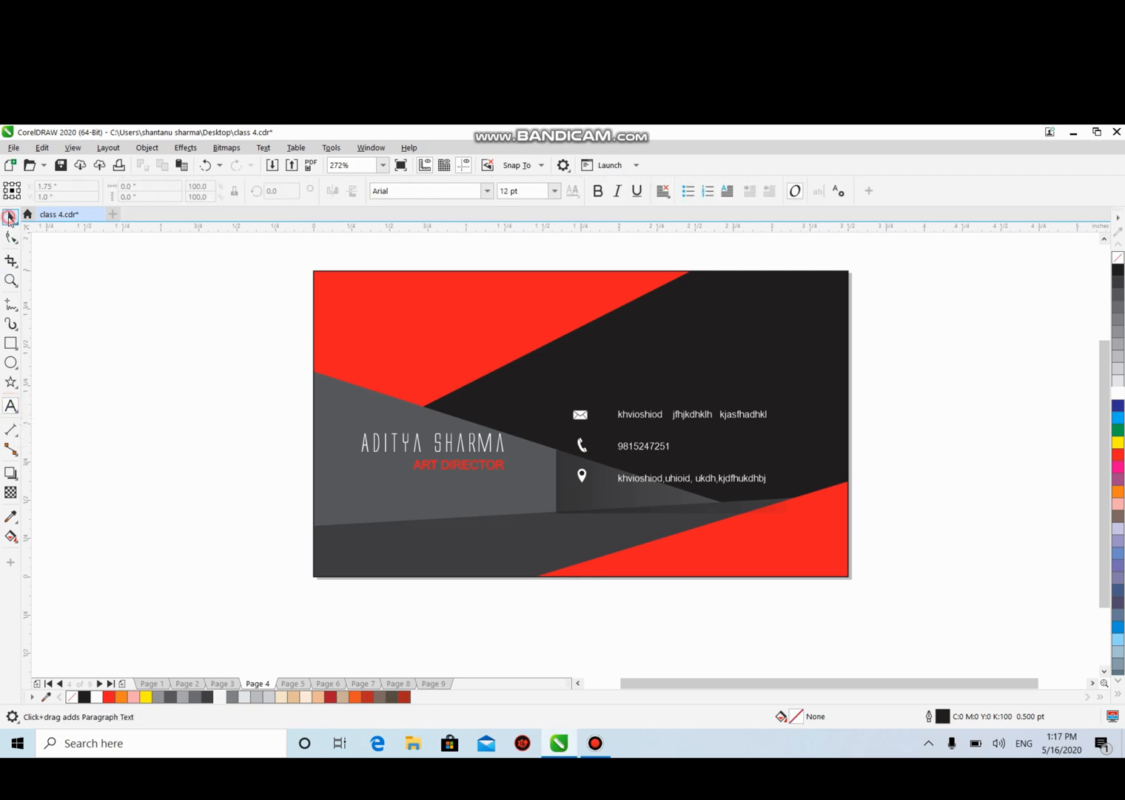
pyautogui.click(11, 217)
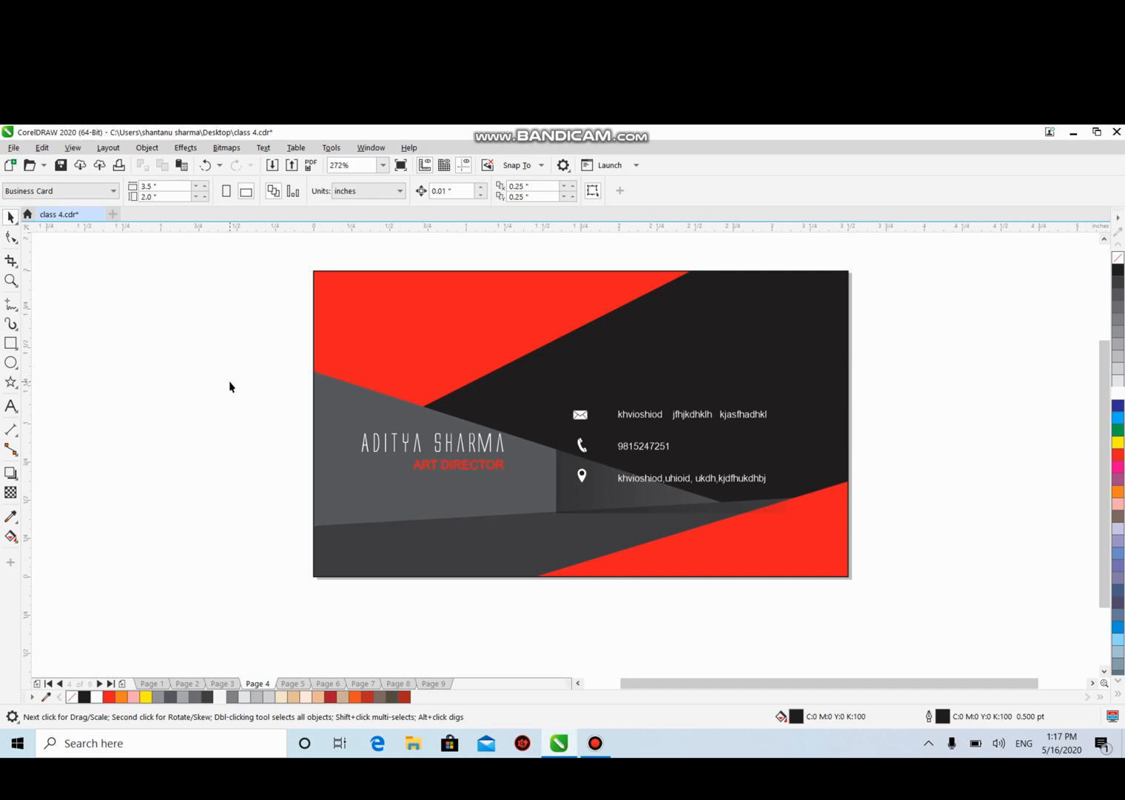
pyautogui.click(408, 453)
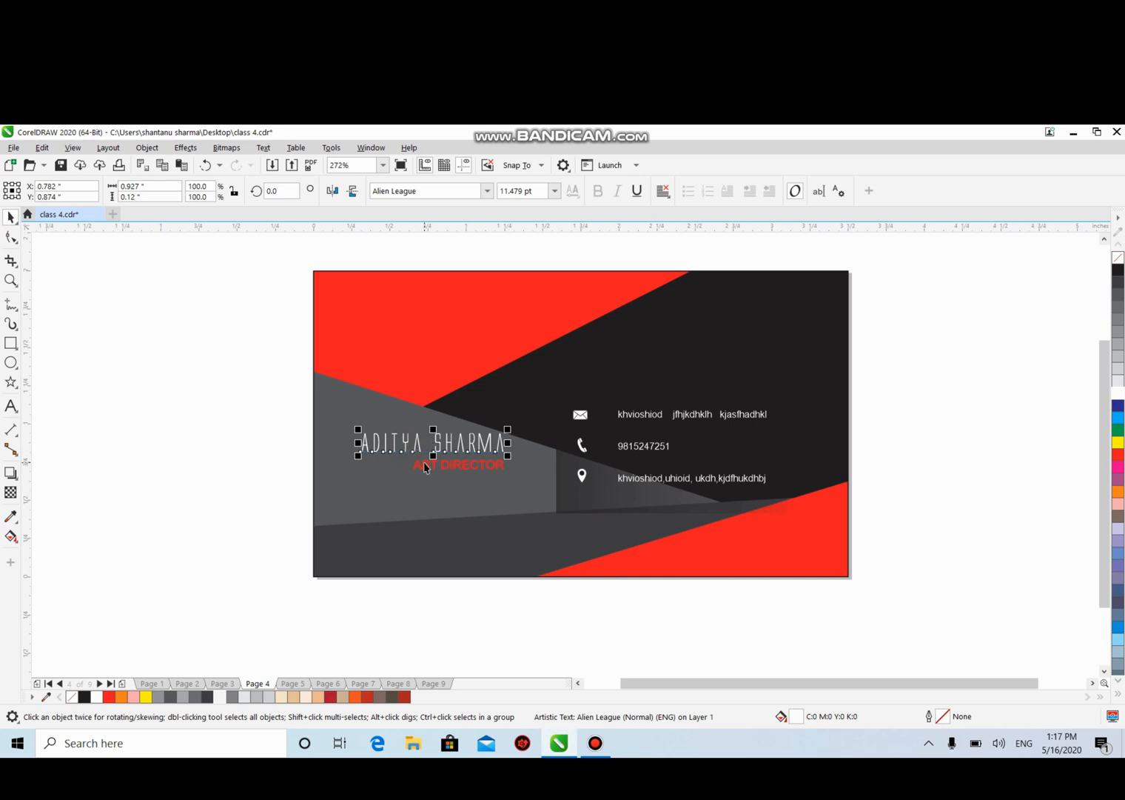
pyautogui.click(426, 467)
pyautogui.click(259, 449)
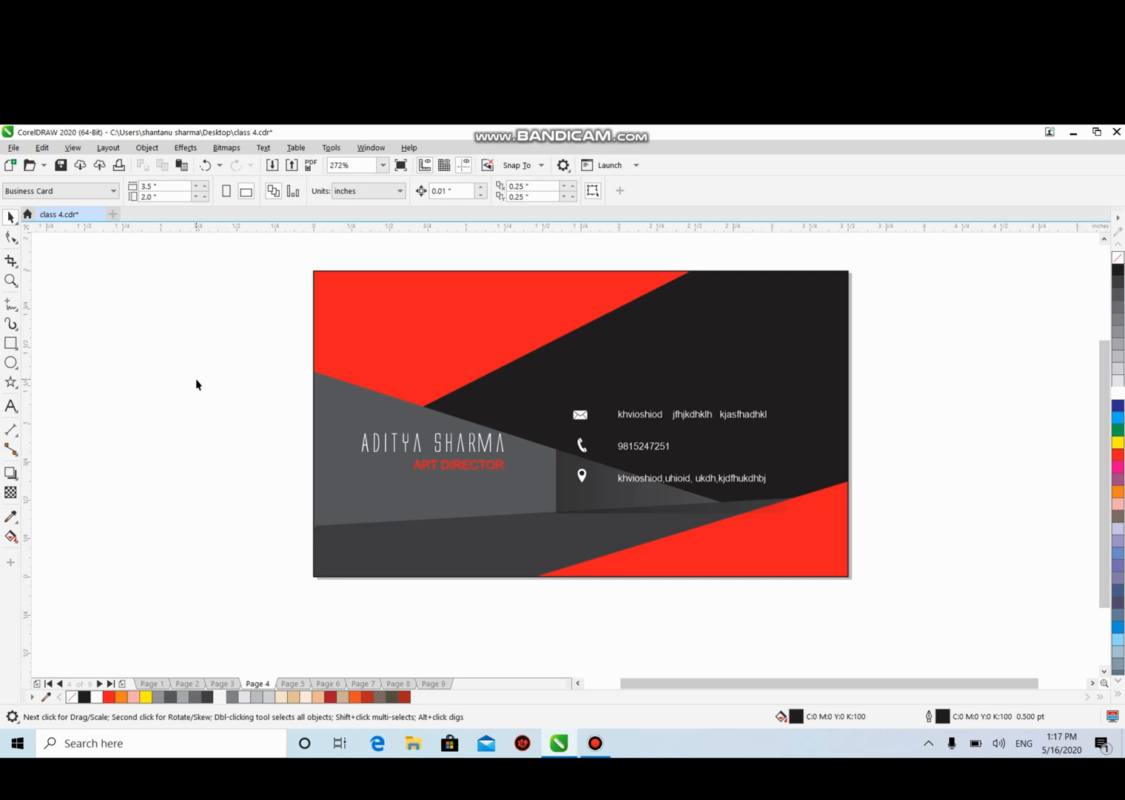
# Examine the photography cards on pages 5 to 7 and open the apparel card on page 8.
pyautogui.click(292, 684)
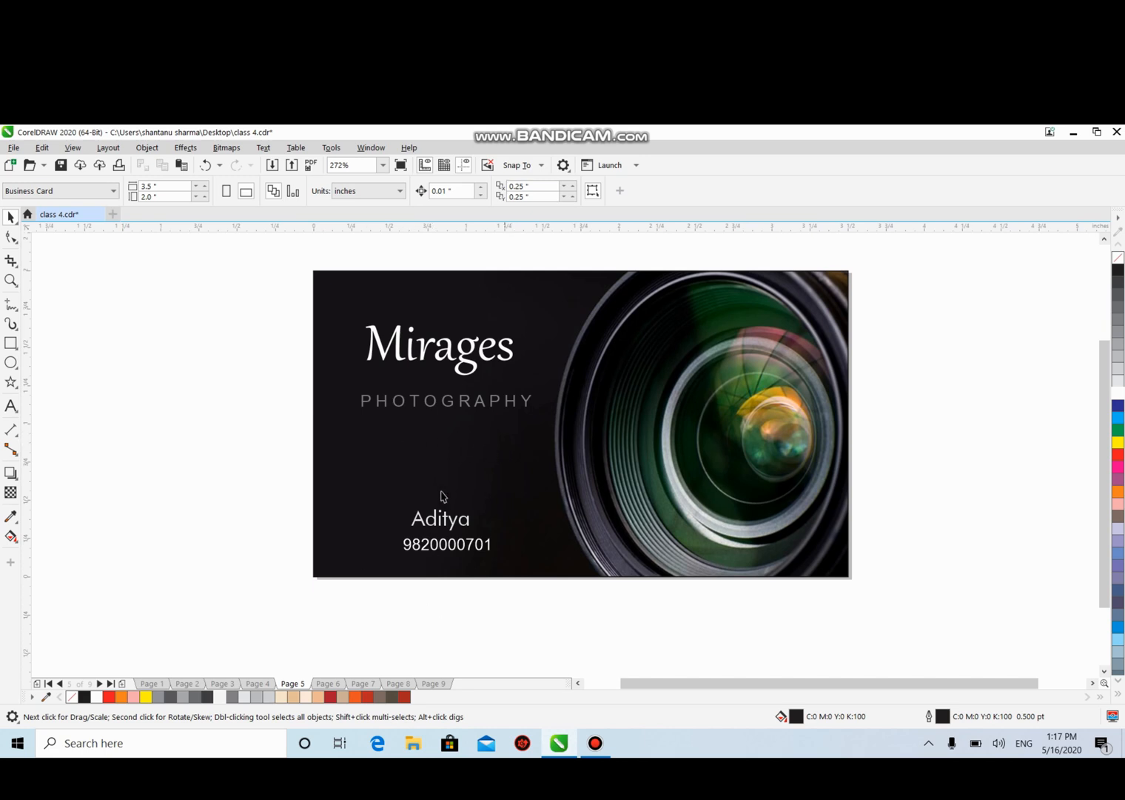
pyautogui.click(335, 683)
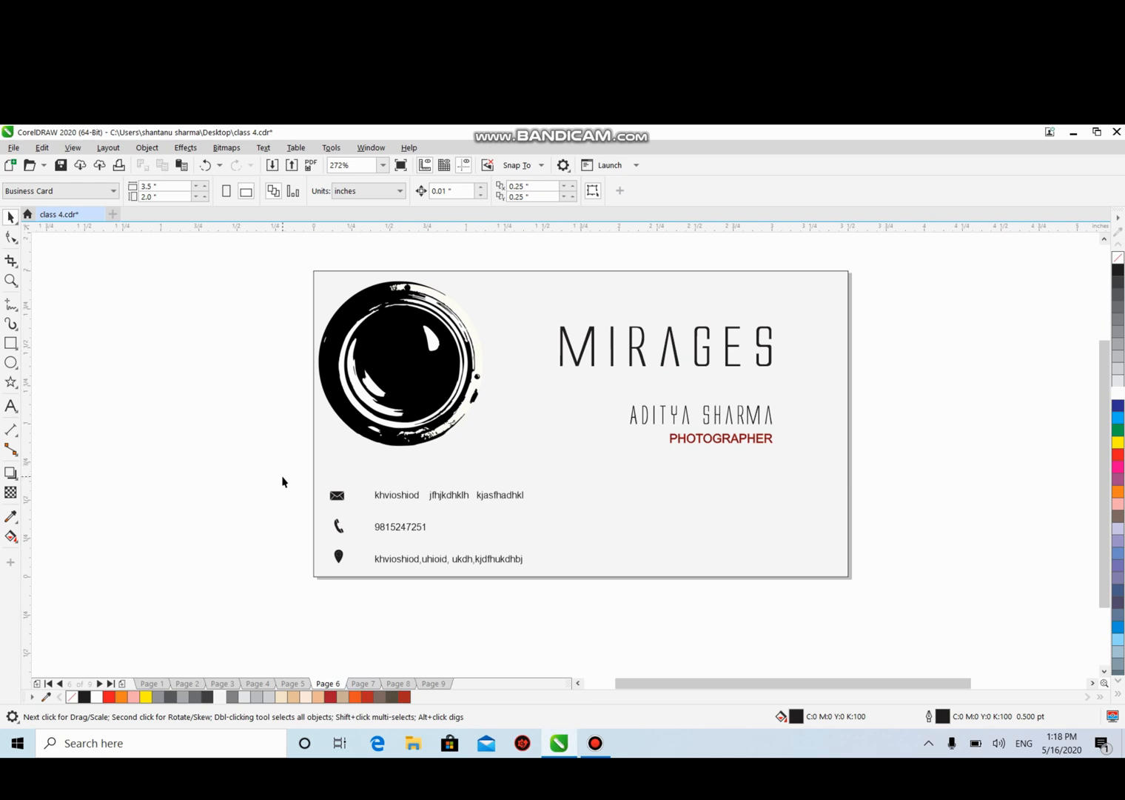
pyautogui.click(360, 684)
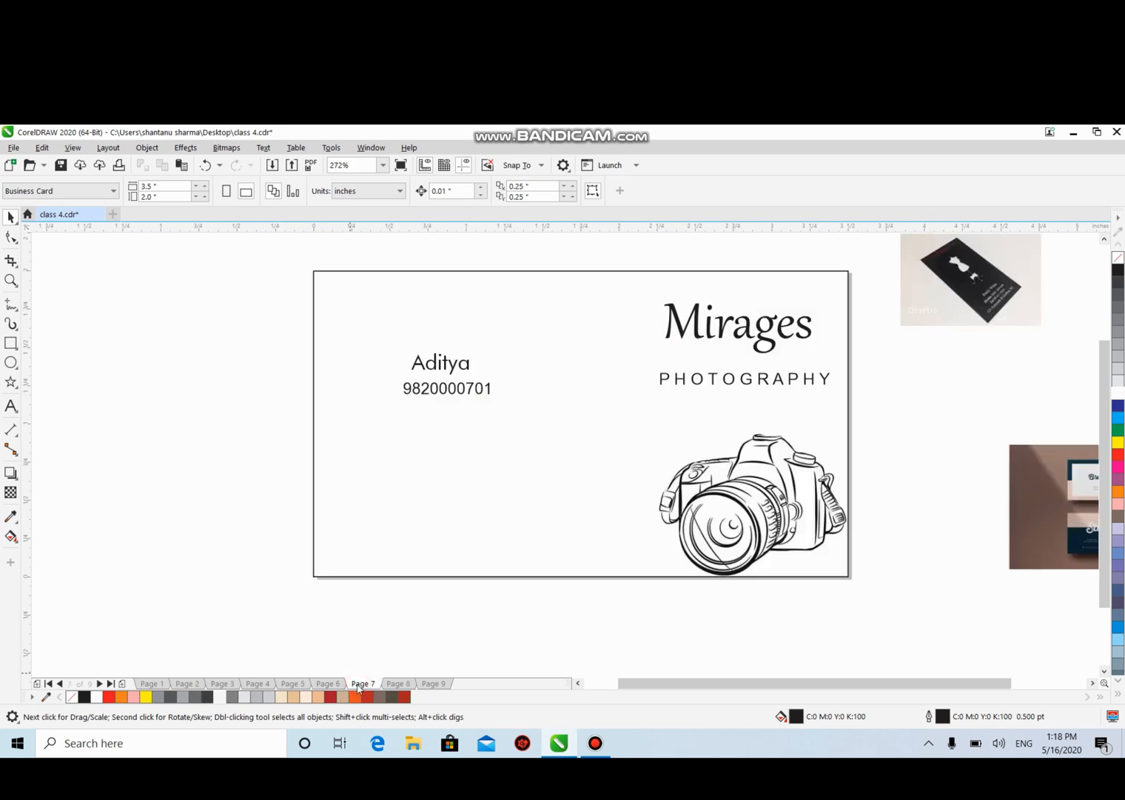
pyautogui.click(404, 685)
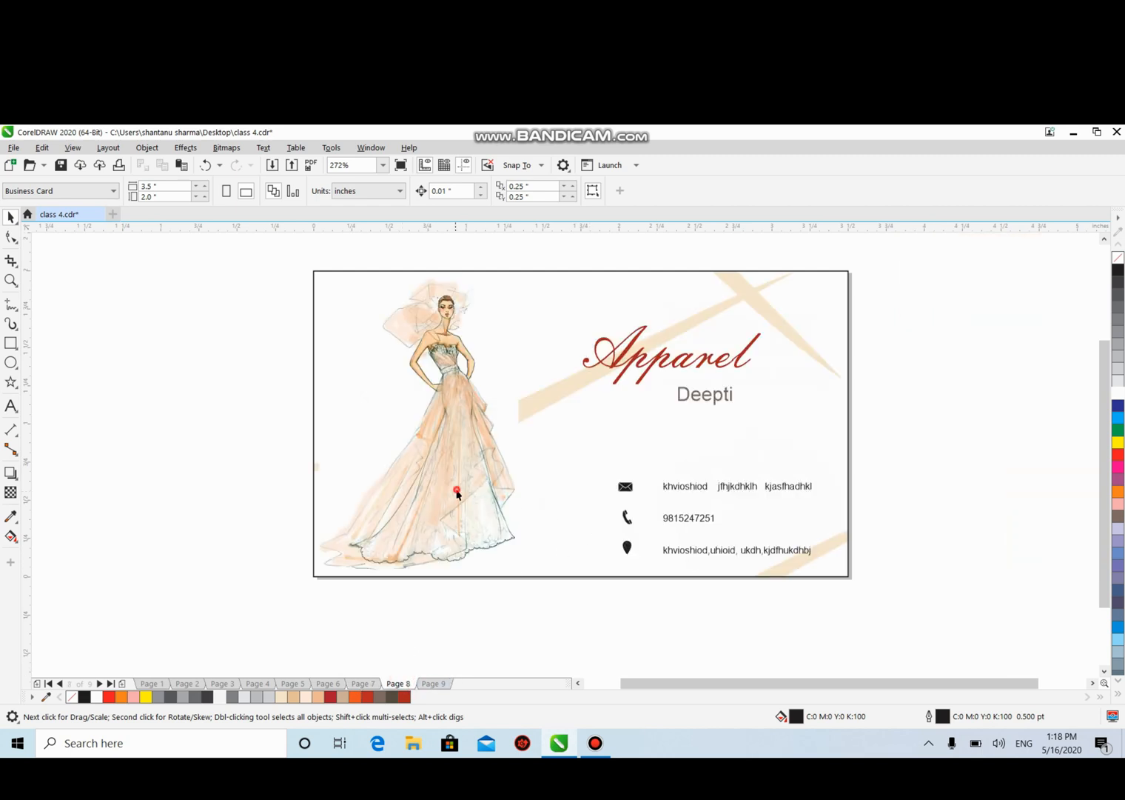
# Try moving the dress illustration off the page 8 apparel card and undo the moves.
pyautogui.moveTo(453, 487); pyautogui.dragTo(371, 511)
pyautogui.hotkey('ctrl', 'z')
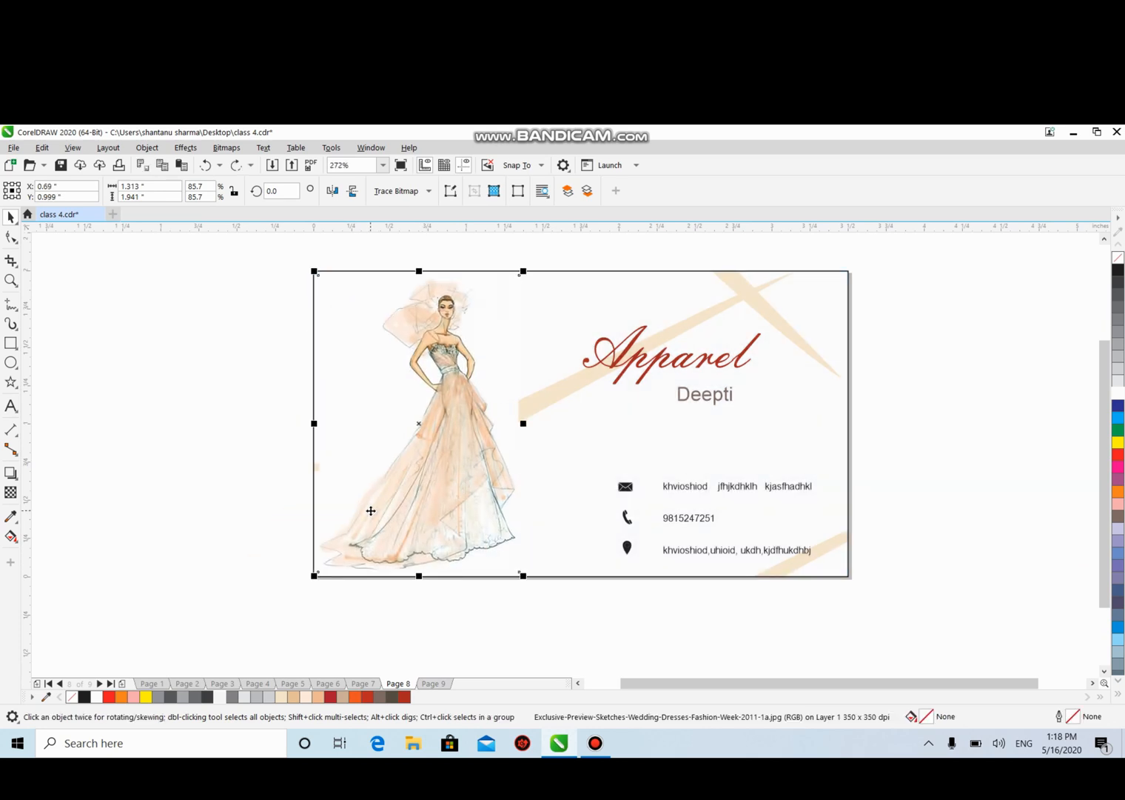
pyautogui.moveTo(360, 440); pyautogui.dragTo(225, 456)
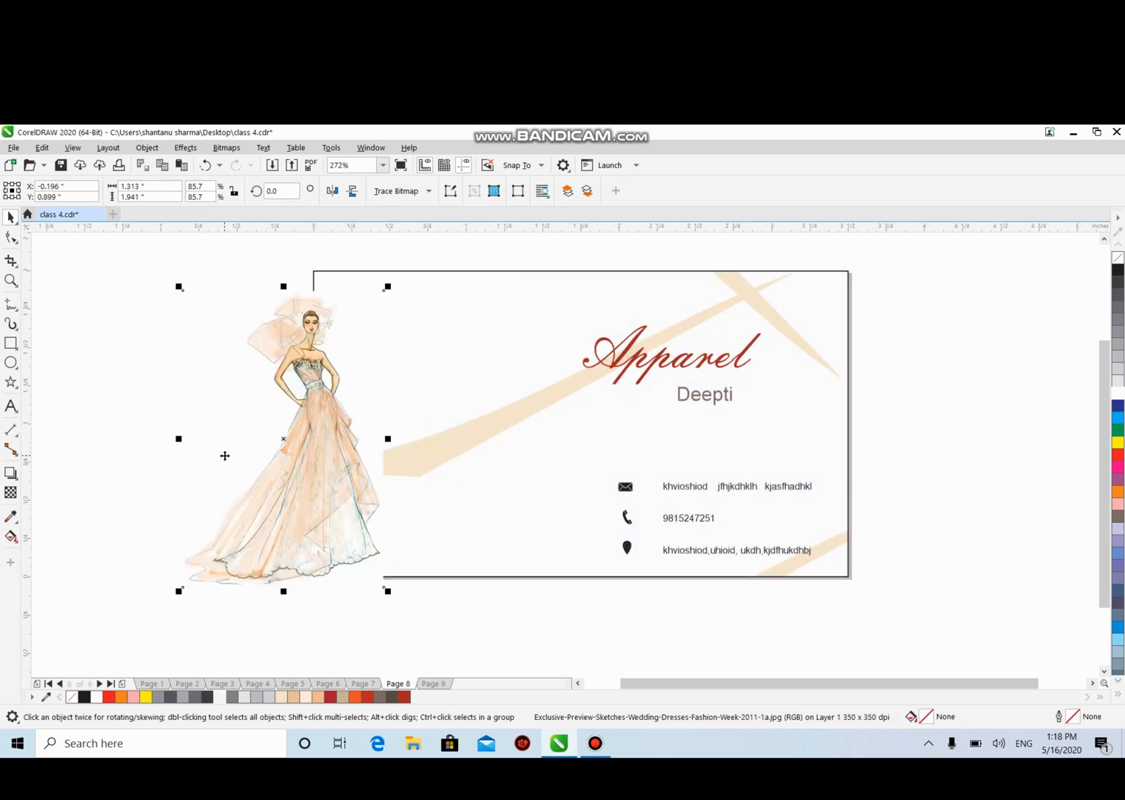
pyautogui.hotkey('ctrl', 'z')
pyautogui.click(185, 413)
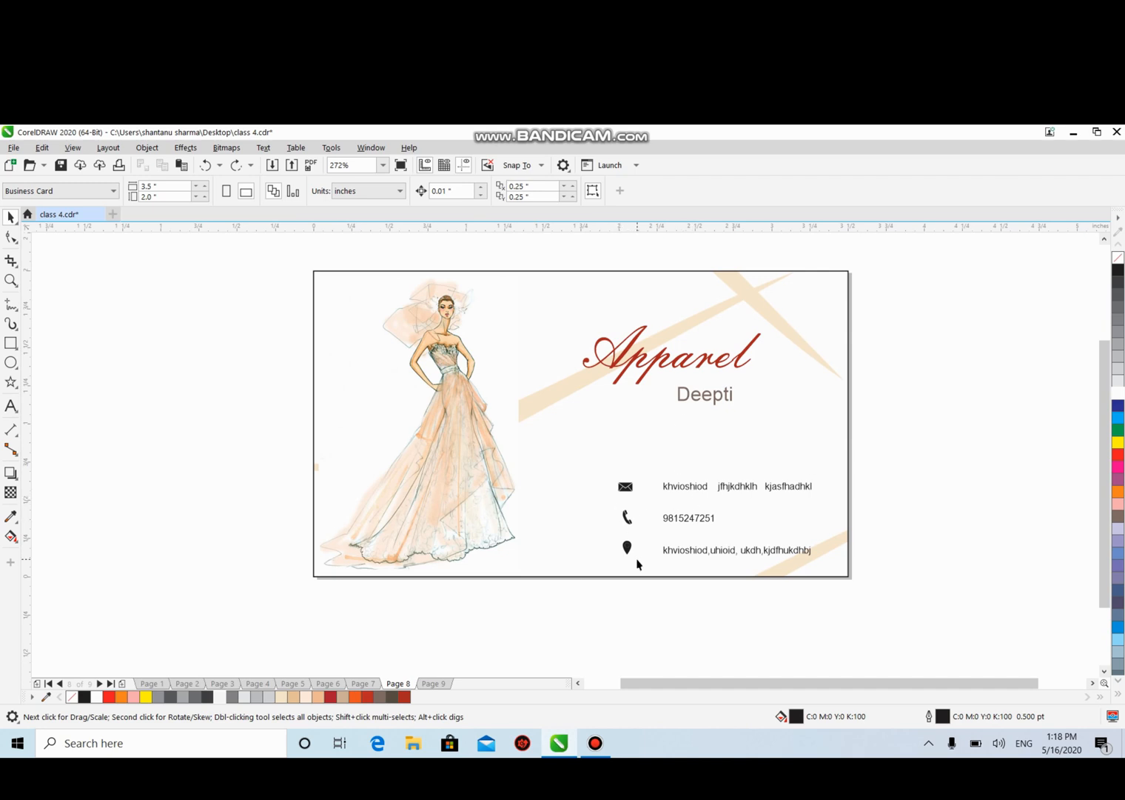
# Examine the apparel card on page 9 and review the red and black cards on pages 1 to 4.
pyautogui.click(429, 685)
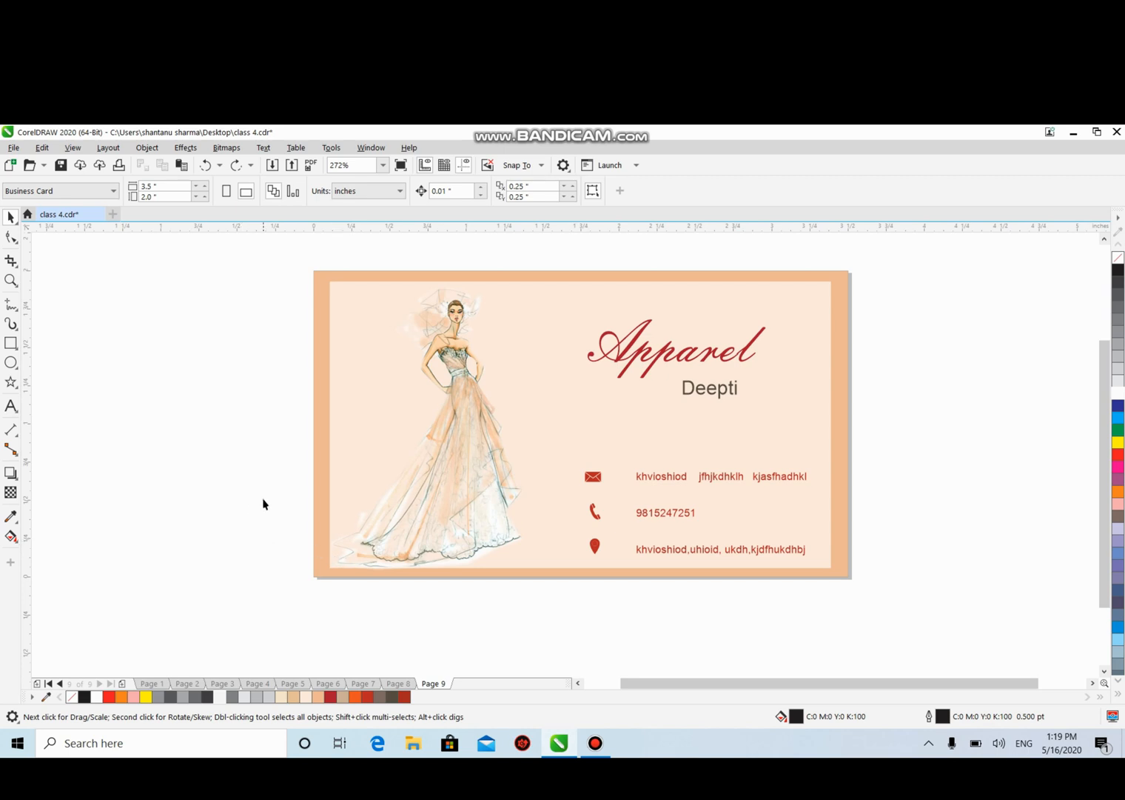
pyautogui.click(148, 682)
pyautogui.click(189, 682)
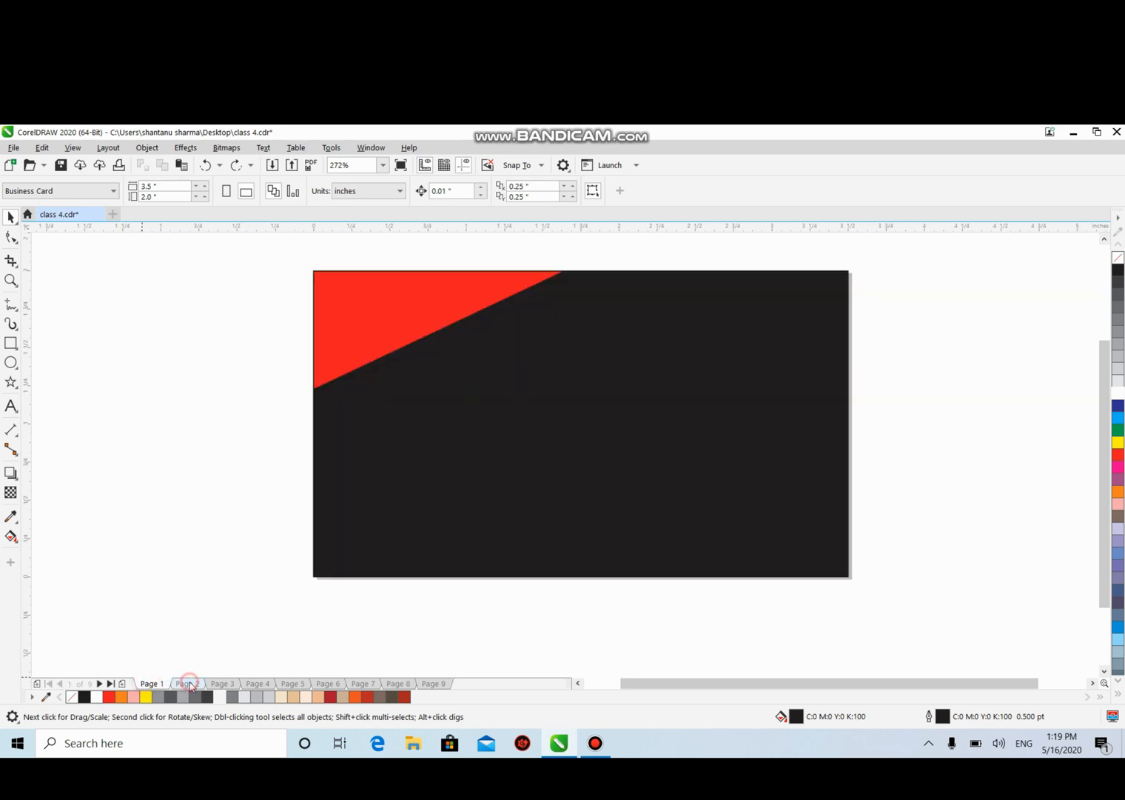
pyautogui.click(222, 683)
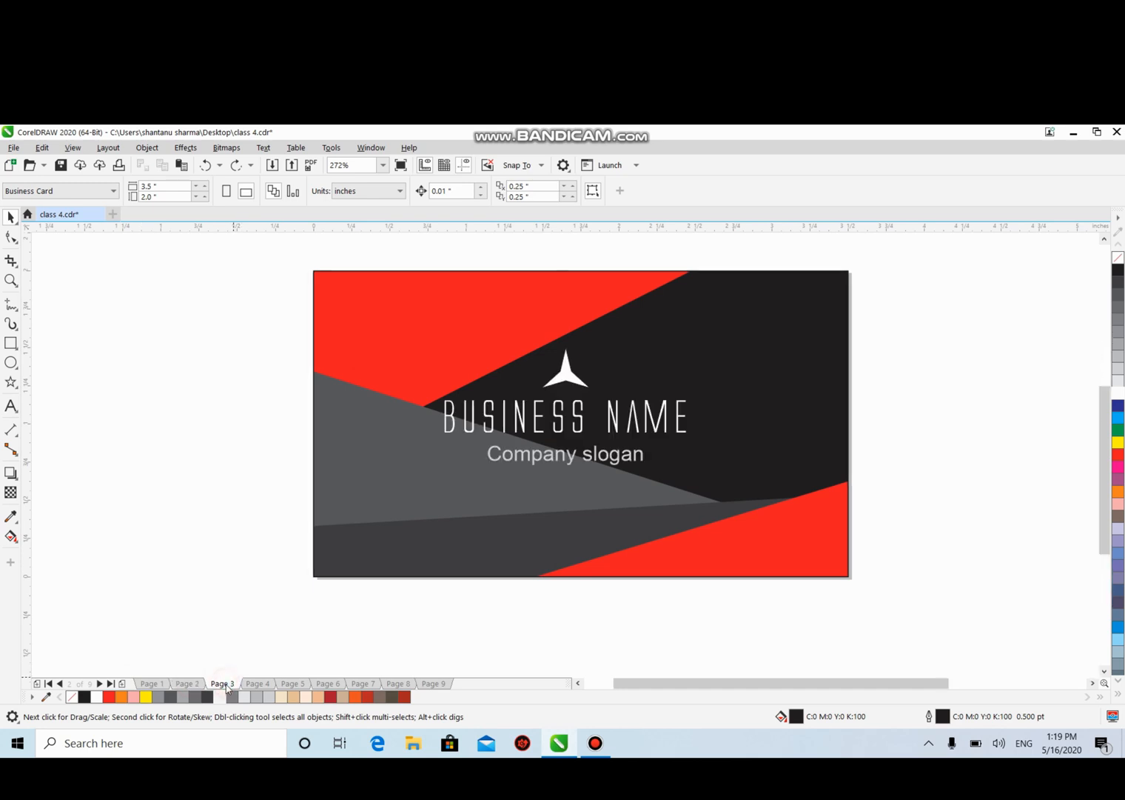
pyautogui.click(262, 681)
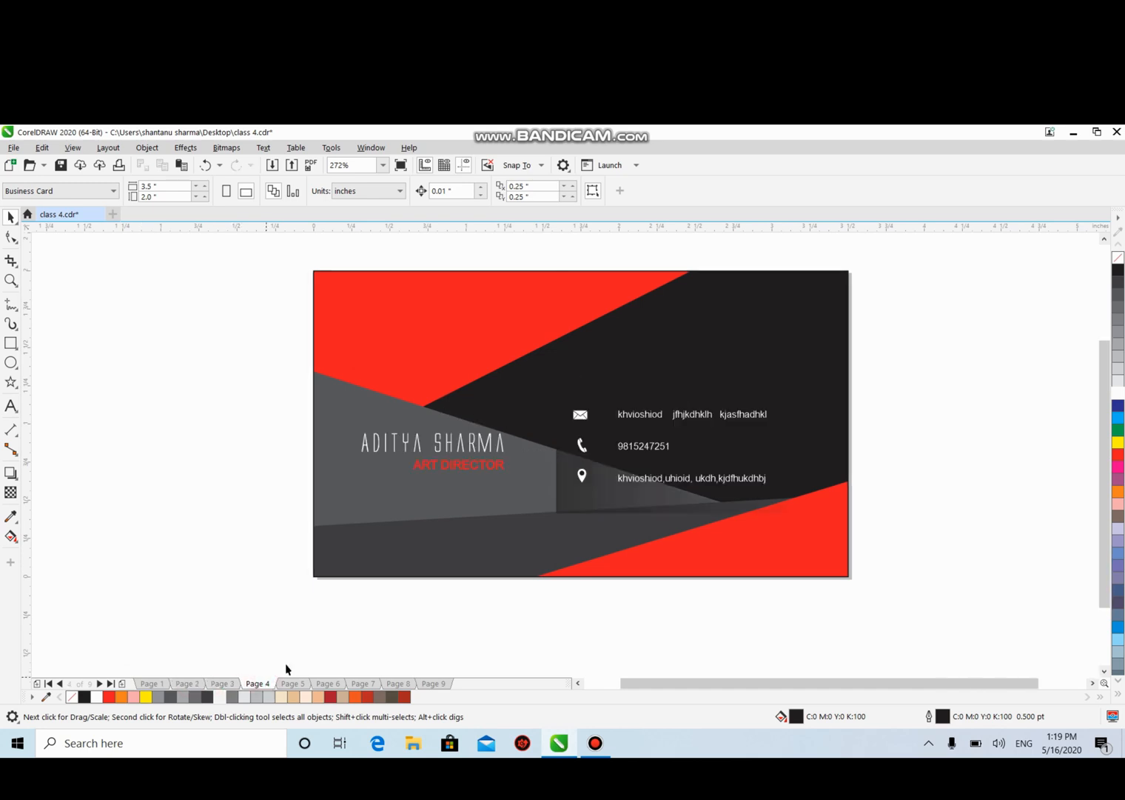